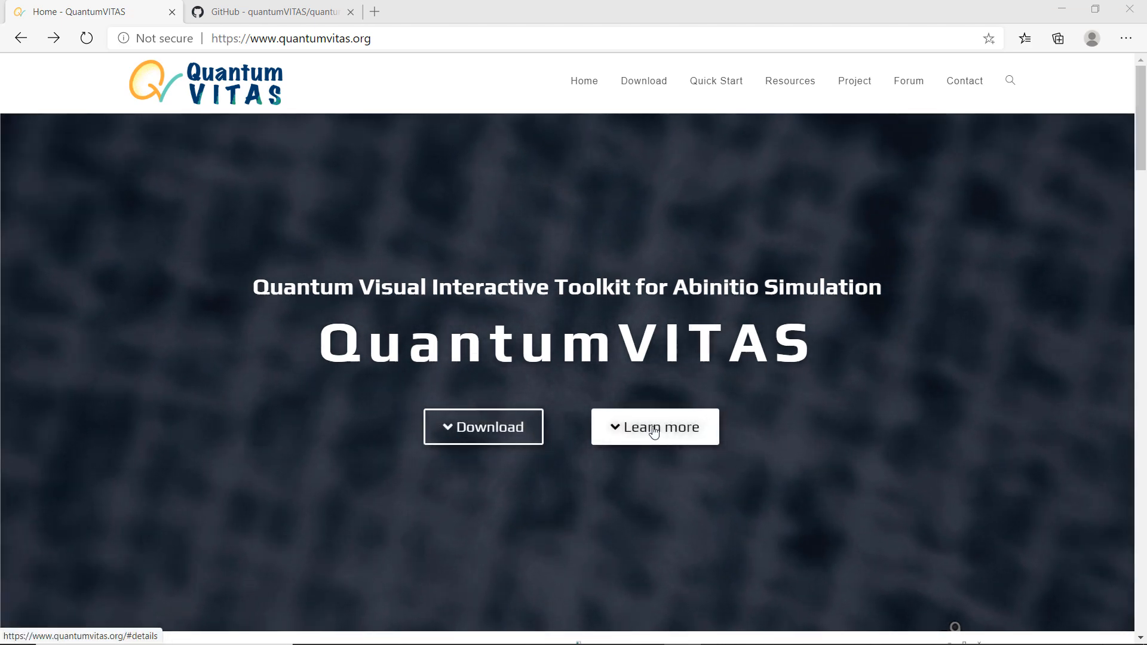
Step: Browse the features overview, then go to the download page with Windows, Linux and tool downloads
left_click(654, 432)
scroll(611, 353, "down", 4)
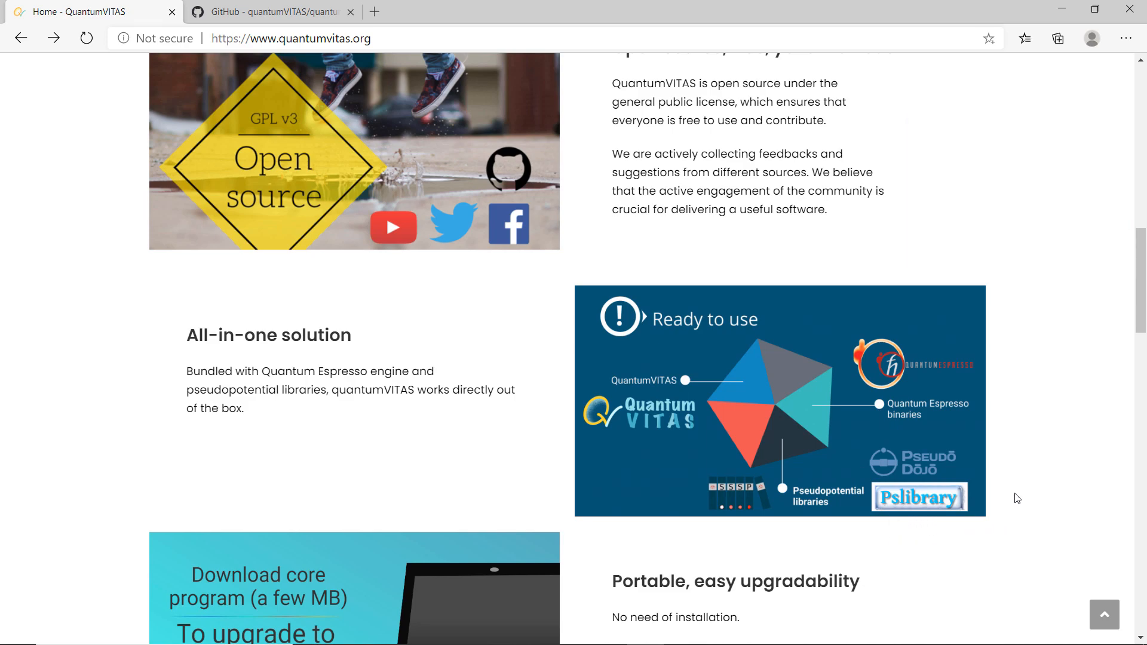
scroll(1020, 496, "up", 7)
scroll(1019, 495, "up", 3)
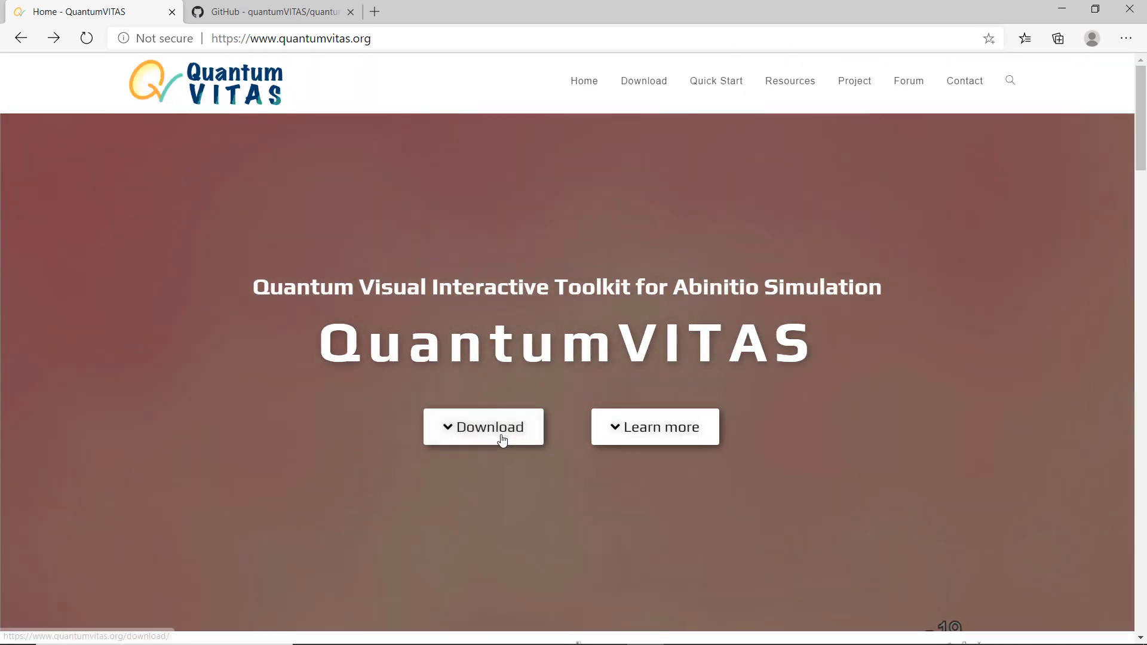
left_click(502, 439)
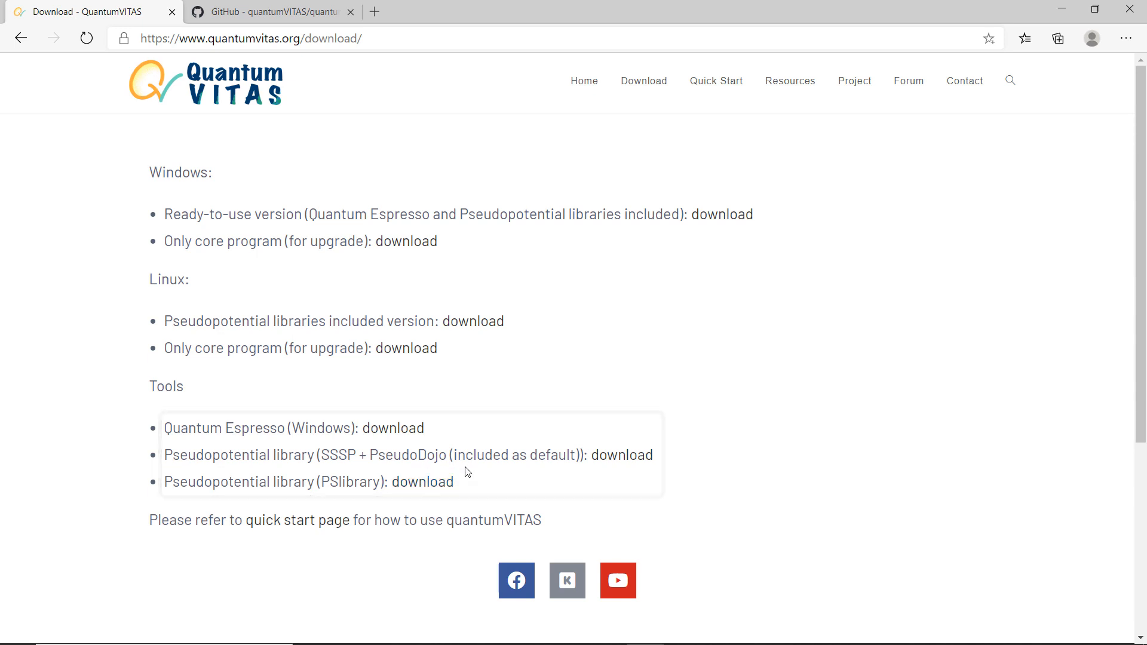
Step: Read the Quick Start setup instructions, then return to the download page
left_click(709, 89)
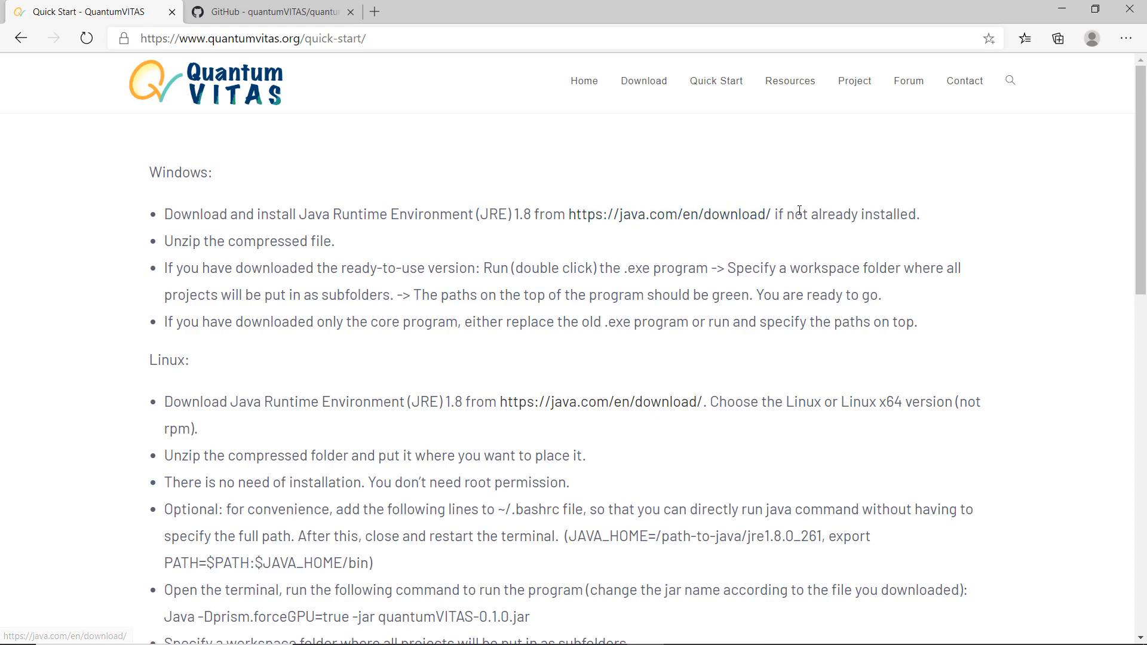
scroll(796, 213, "down", 1)
scroll(801, 209, "down", 3)
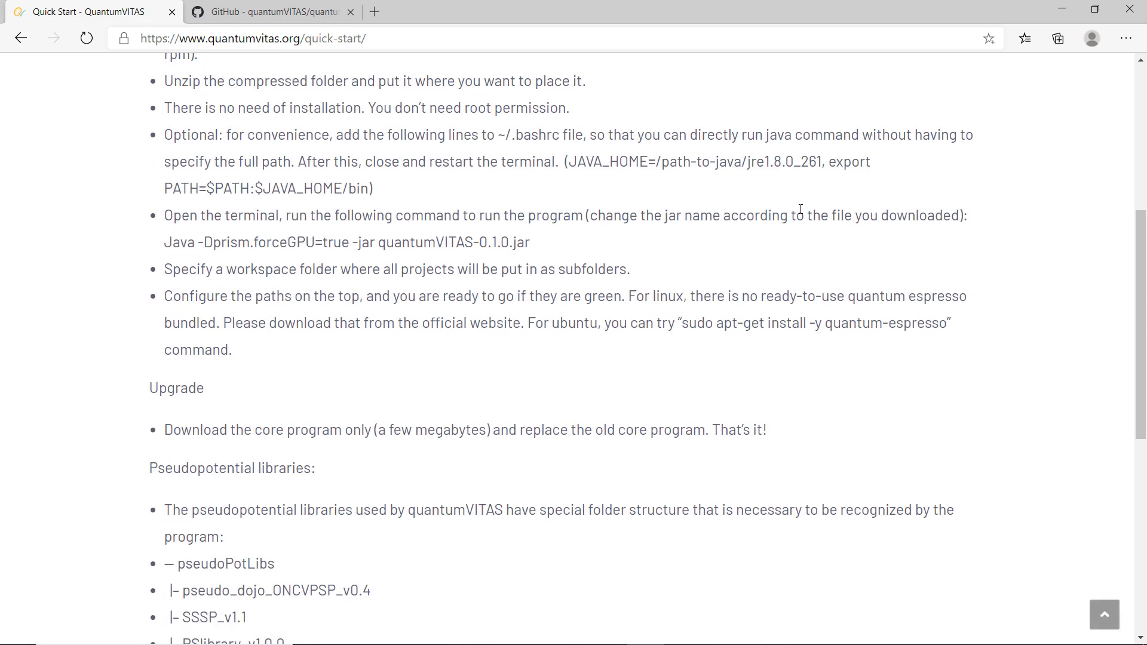
scroll(801, 209, "down", 3)
scroll(803, 210, "up", 7)
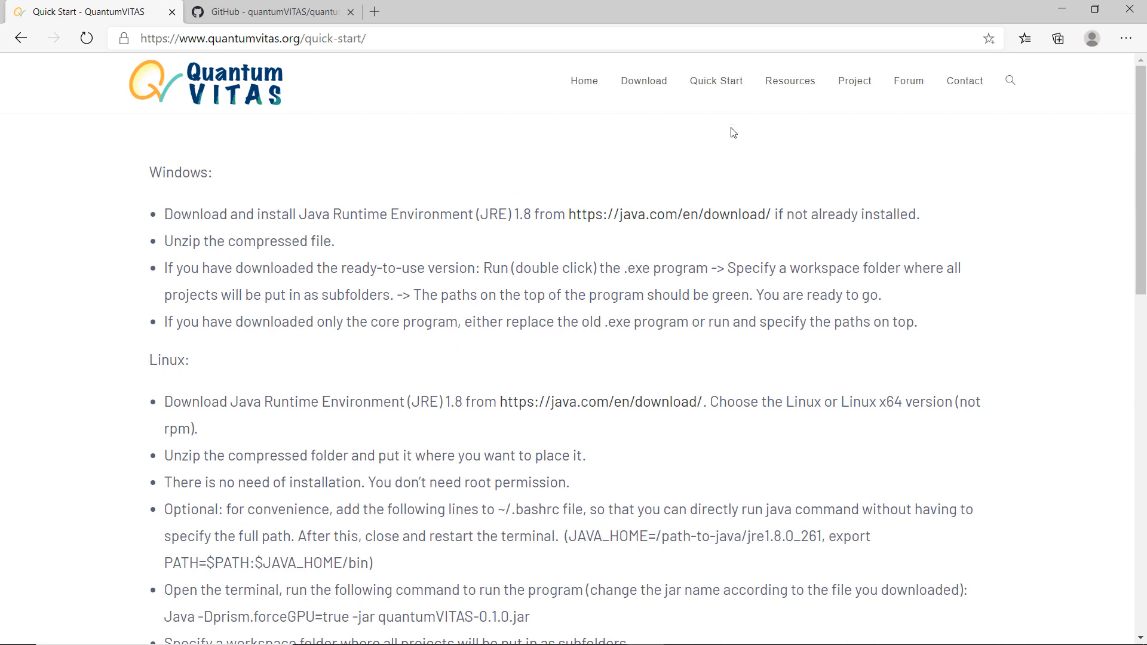
left_click(659, 91)
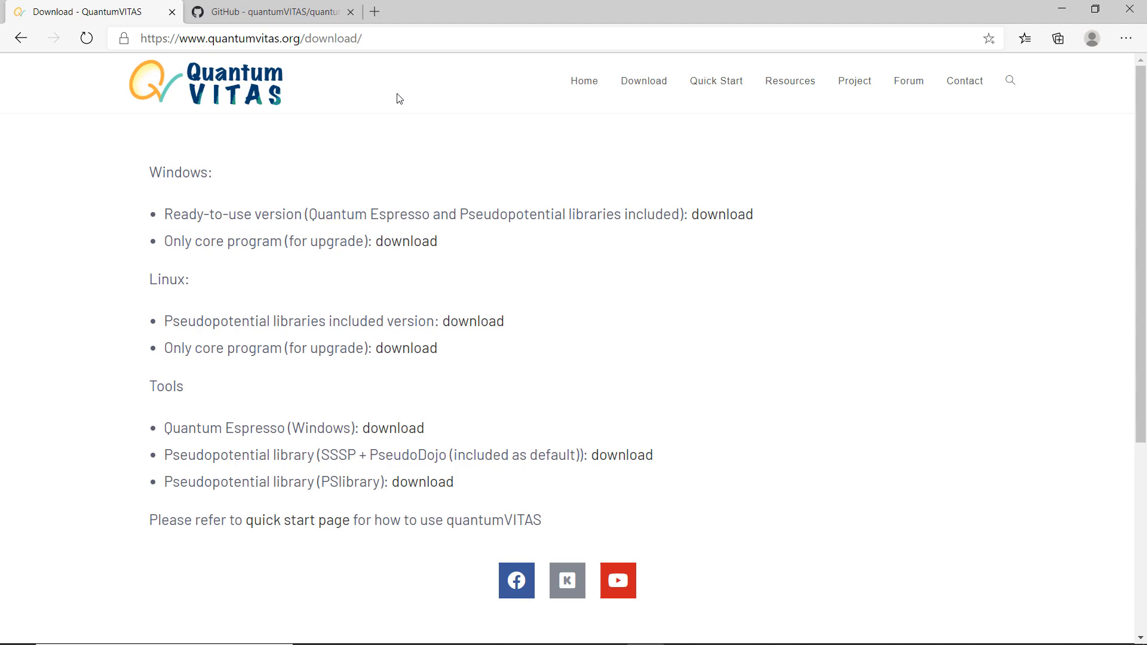
Step: Switch to the quantumVITAS GitHub repository and open its releases via the '1 tags' link
left_click(286, 11)
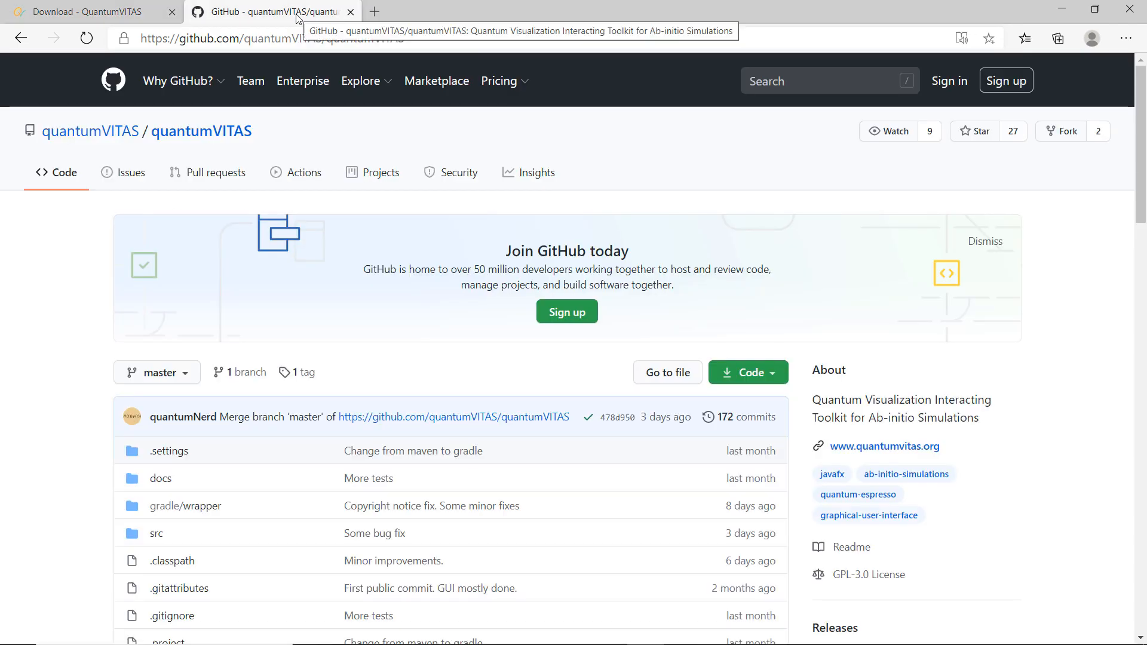
scroll(537, 353, "down", 6)
scroll(682, 387, "down", 3)
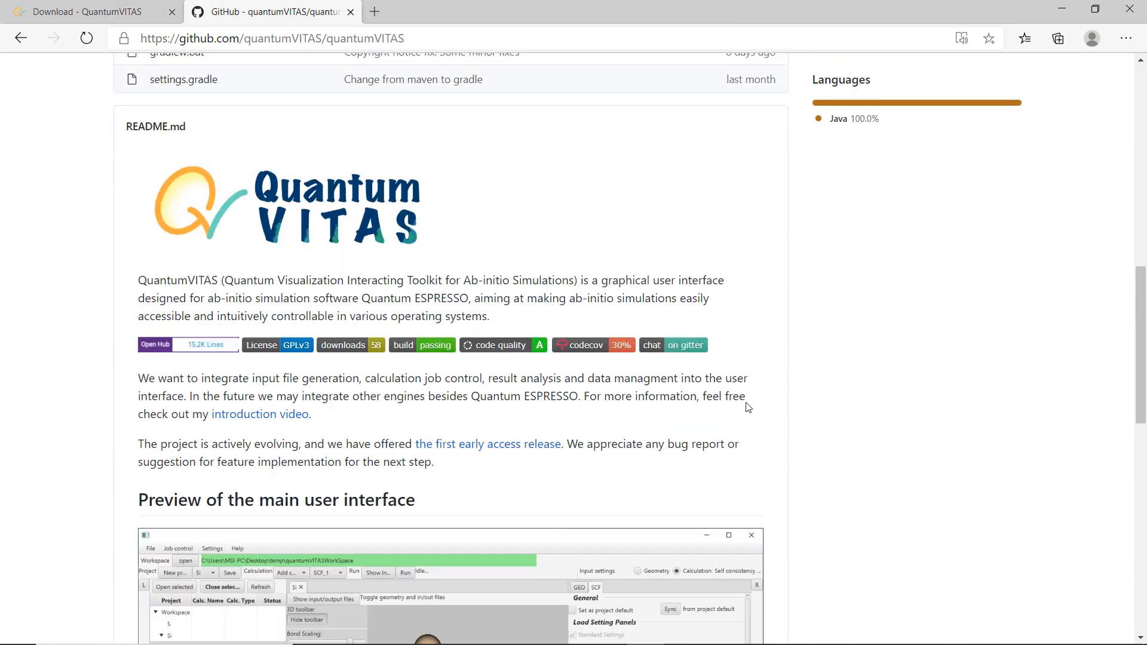
scroll(565, 443, "down", 2)
scroll(914, 431, "down", 3)
scroll(914, 431, "up", 5)
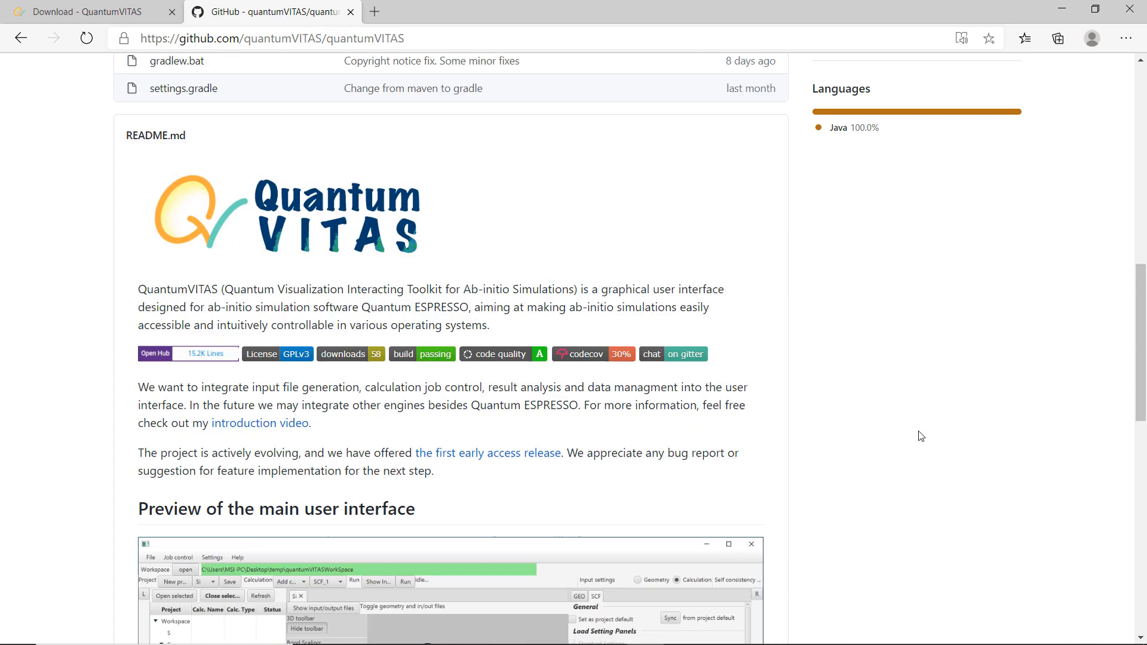
scroll(917, 435, "up", 6)
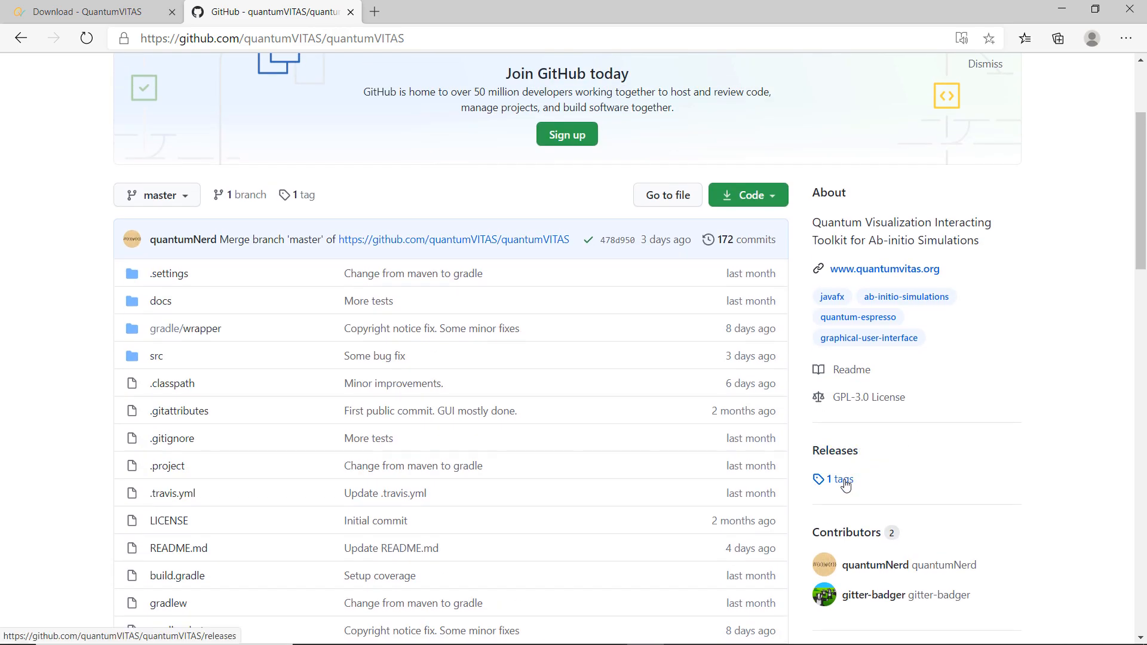
left_click(840, 470)
scroll(640, 419, "down", 5)
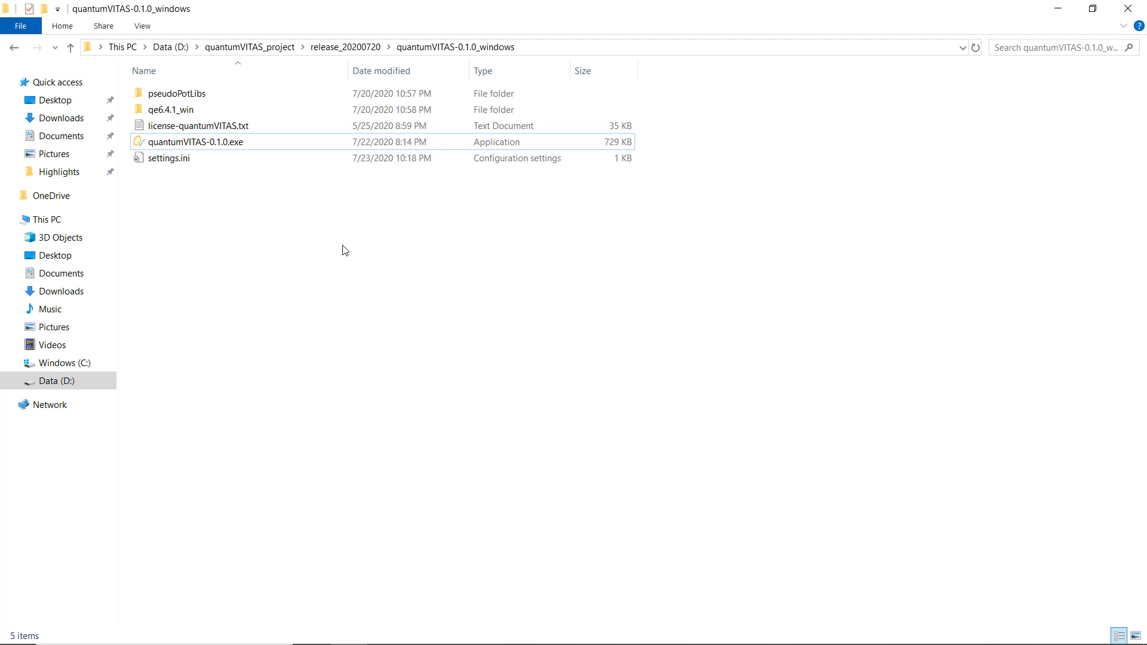
Step: Launch quantumVITAS-0.1.0.exe from the quantumVITAS-0.1.0_windows folder
left_click(235, 148)
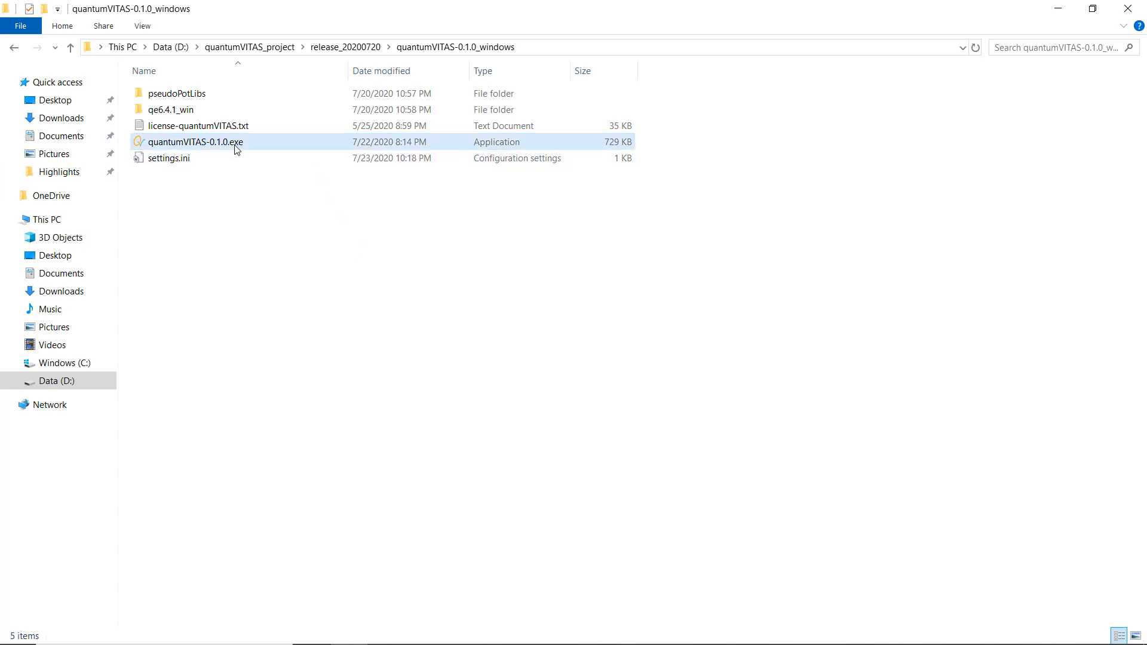
left_click(235, 147)
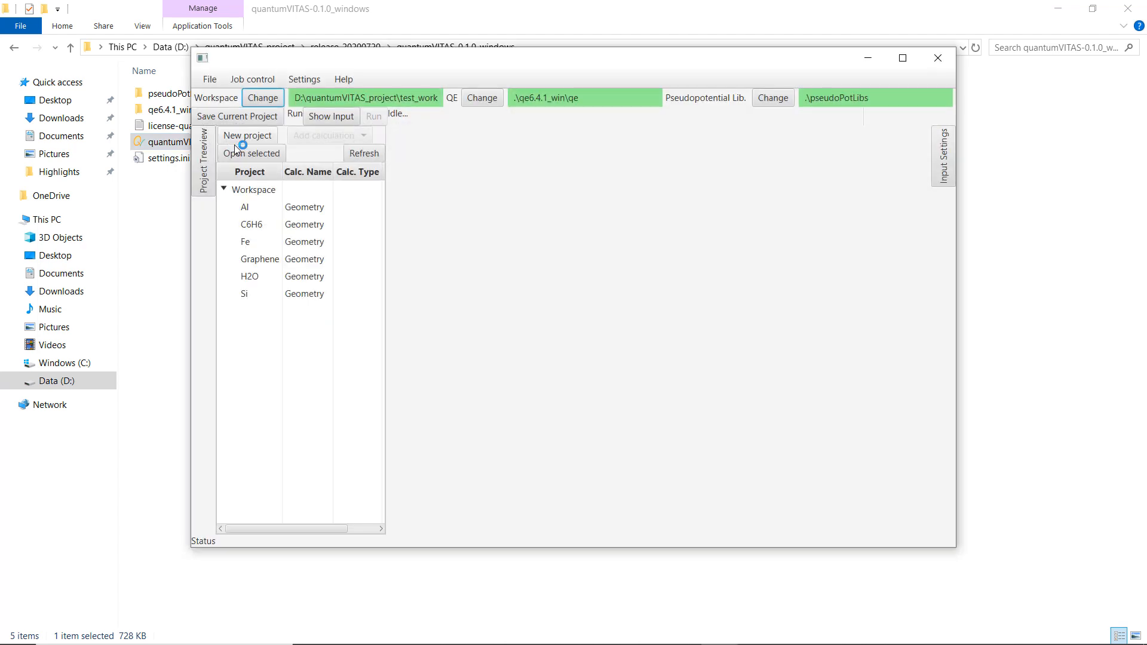
Step: Maximize quantumVITAS and load the Si project with its DOS plot and calculation files
left_click(901, 58)
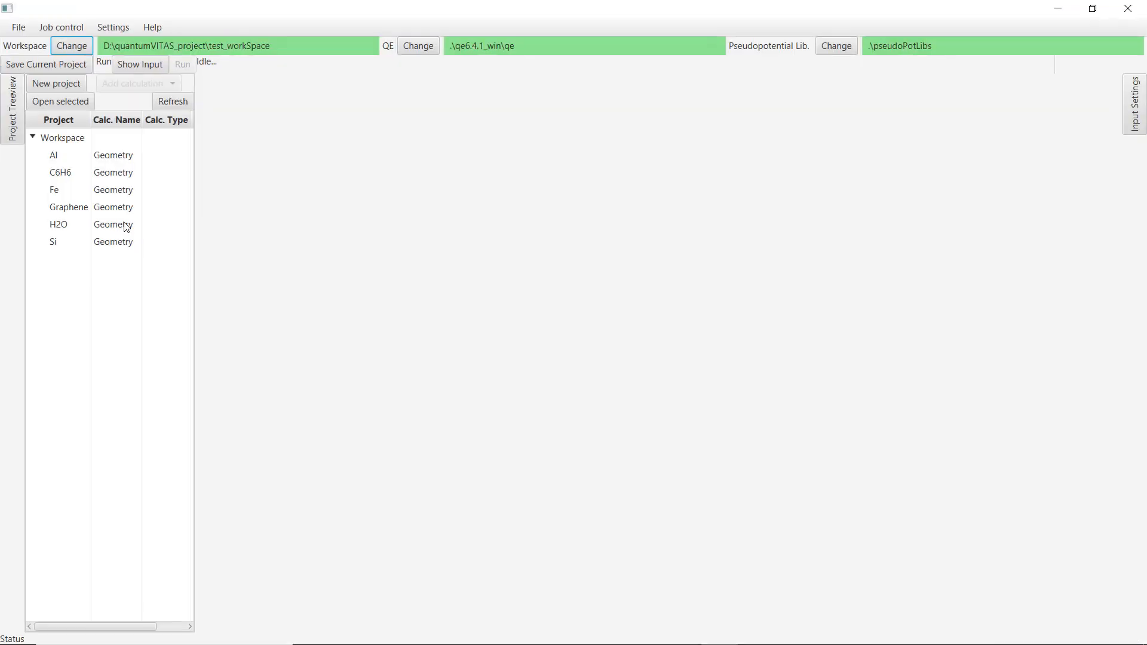
left_click(71, 241)
left_click(66, 103)
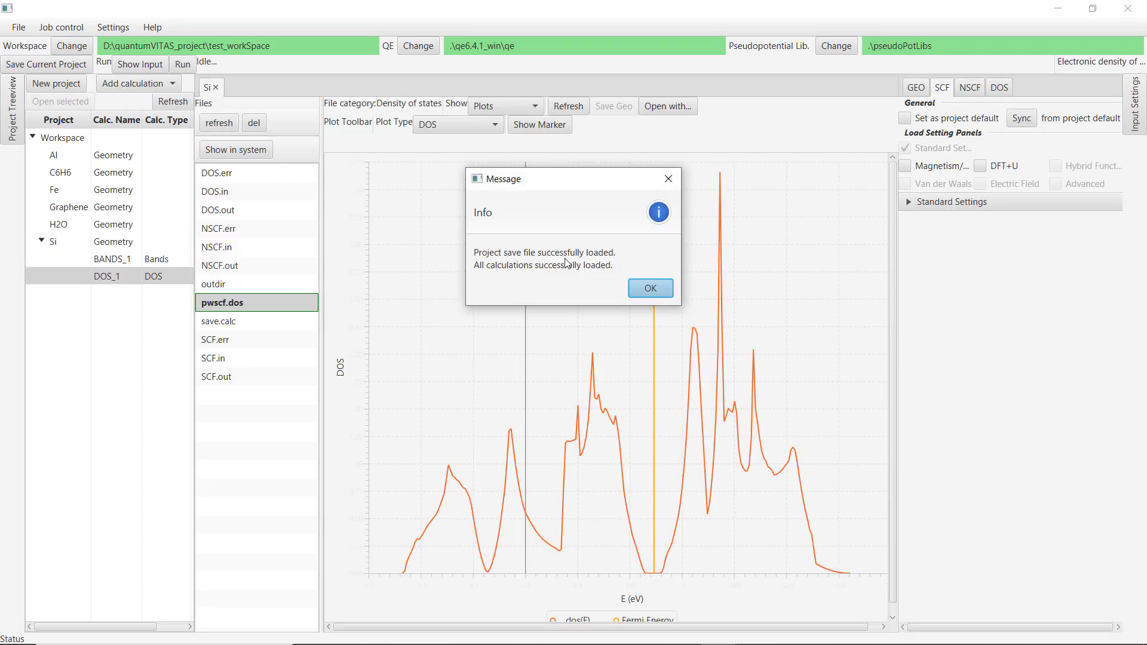
left_click(650, 287)
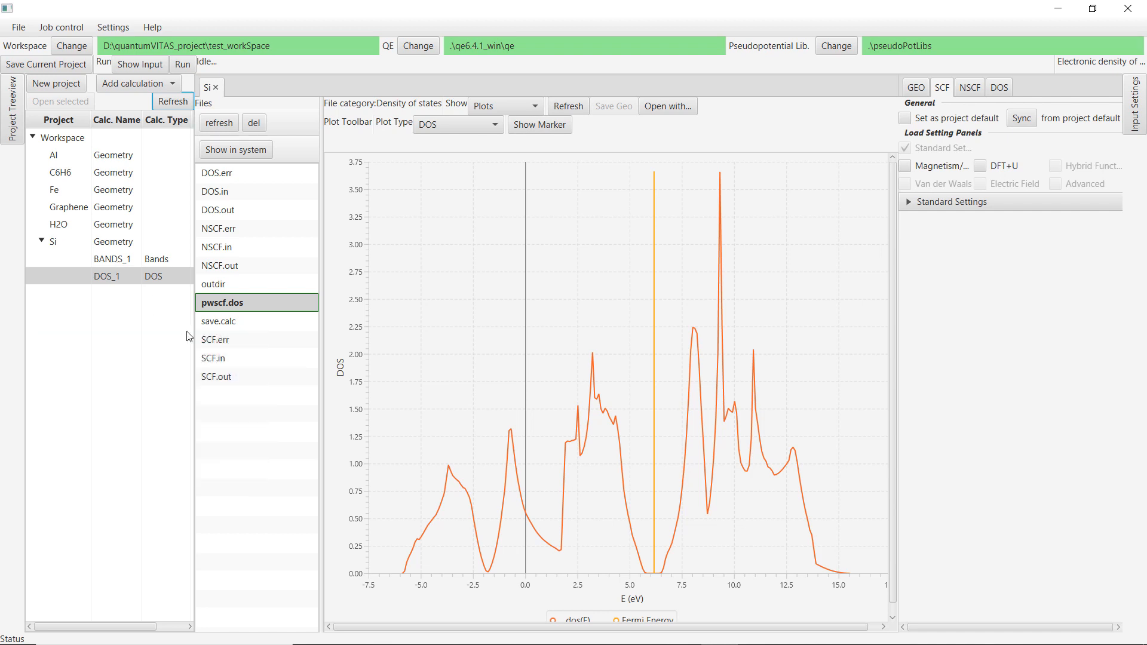
Step: Plot the Si geometry as a 1 1 1 cartesian supercell, then return to the DOS_1 results
left_click(179, 244)
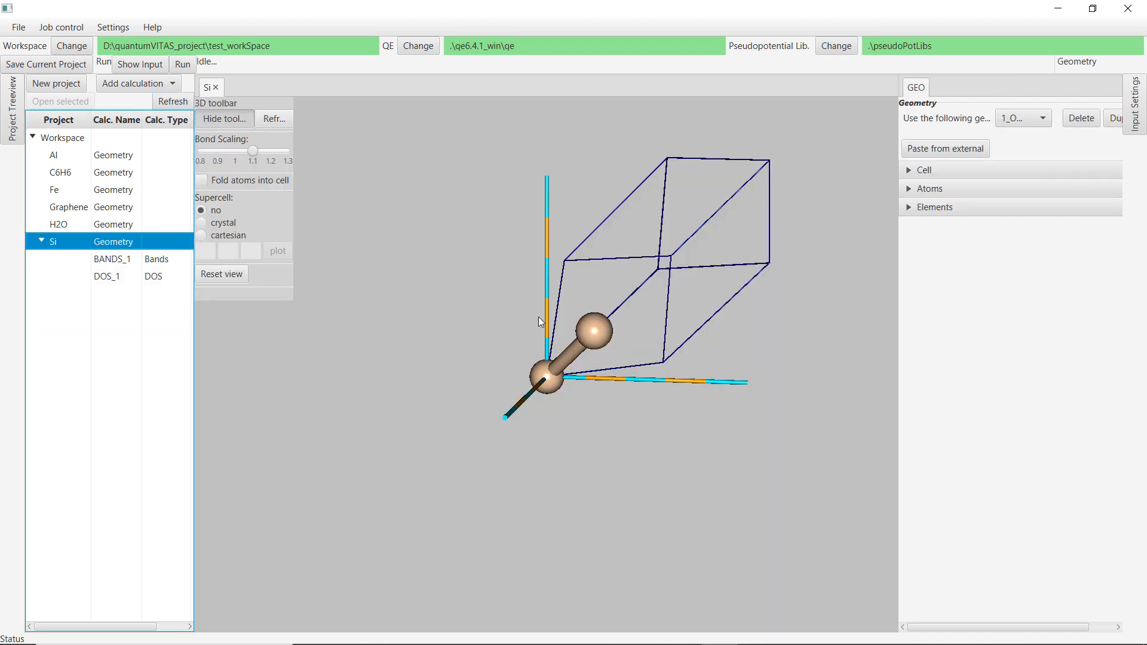
left_click(217, 235)
type("1")
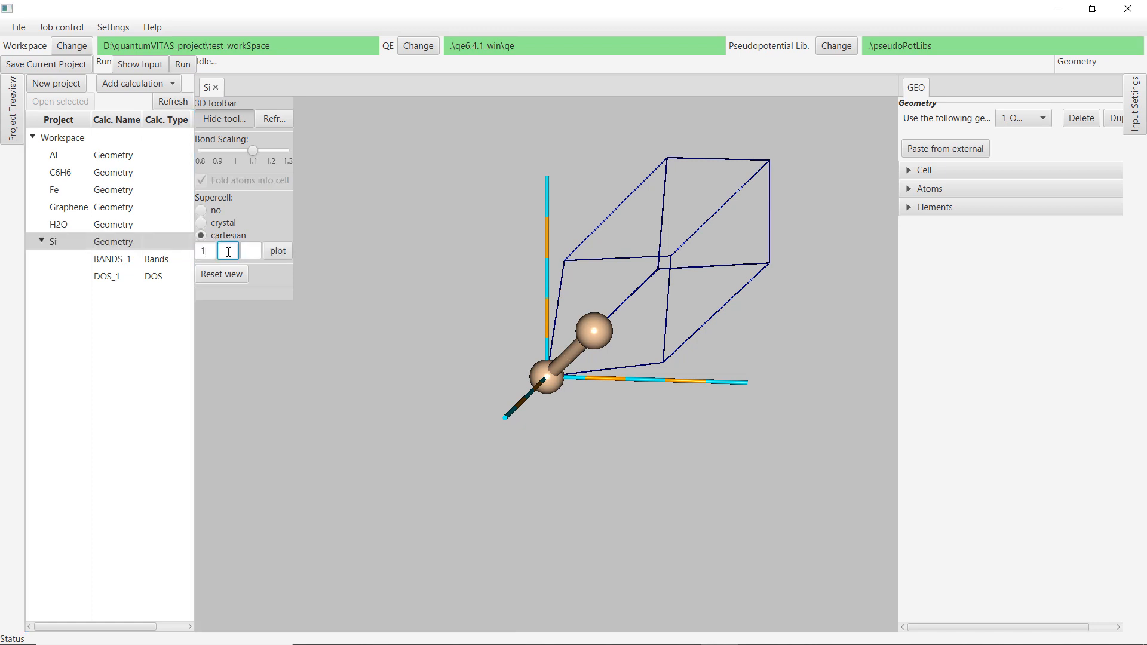
left_click(250, 251)
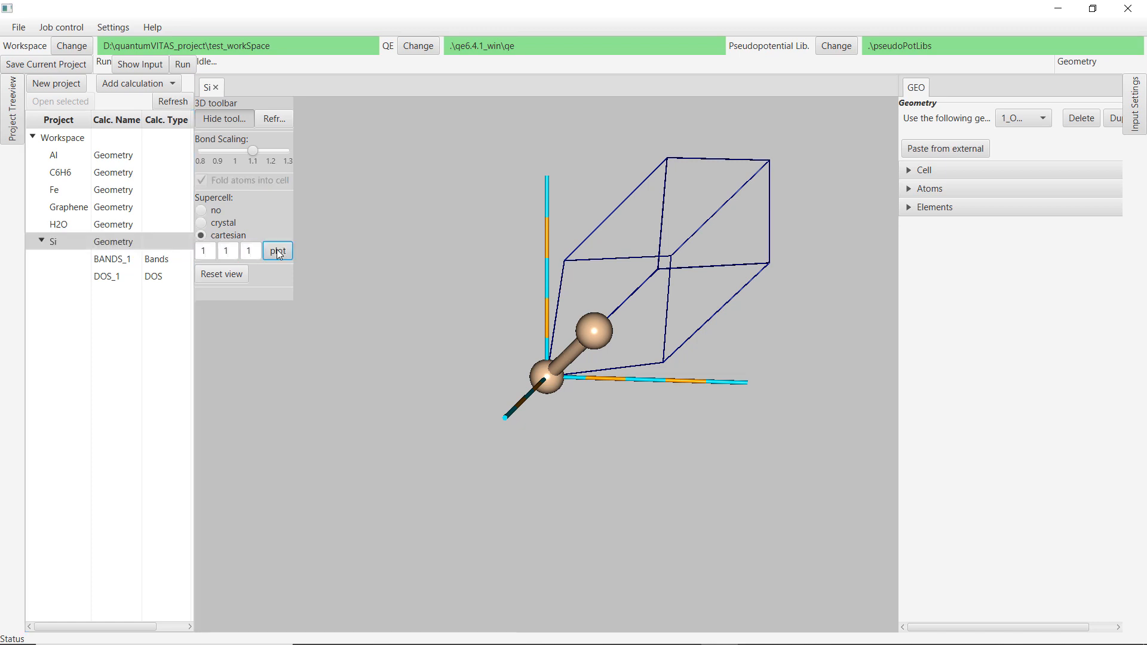
left_click(279, 252)
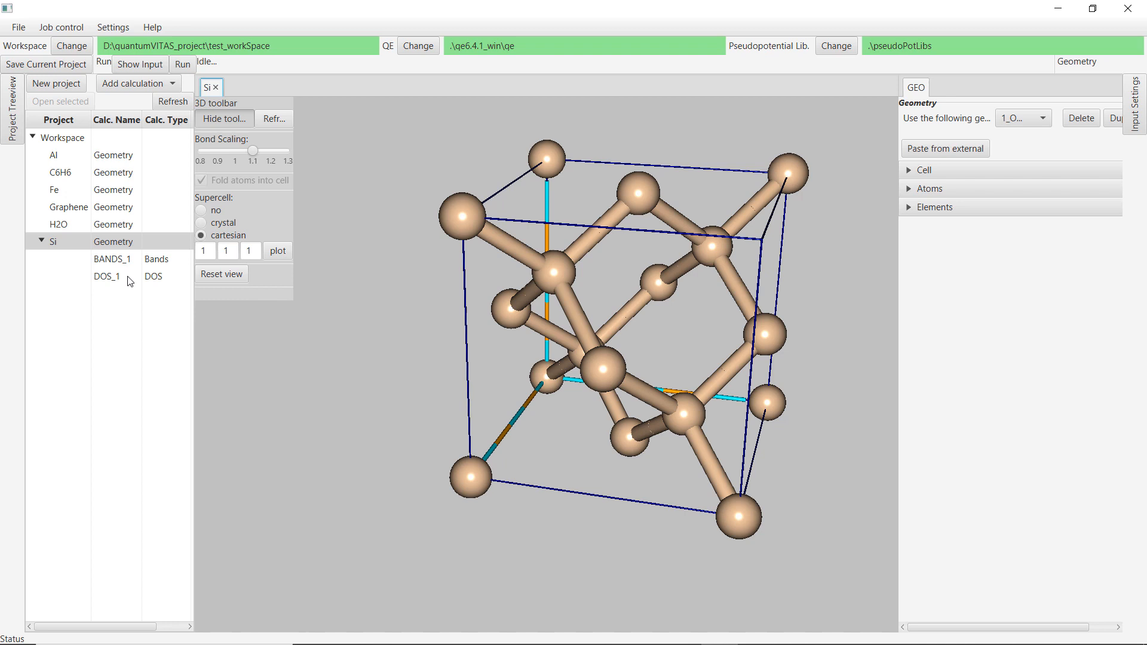
left_click(108, 276)
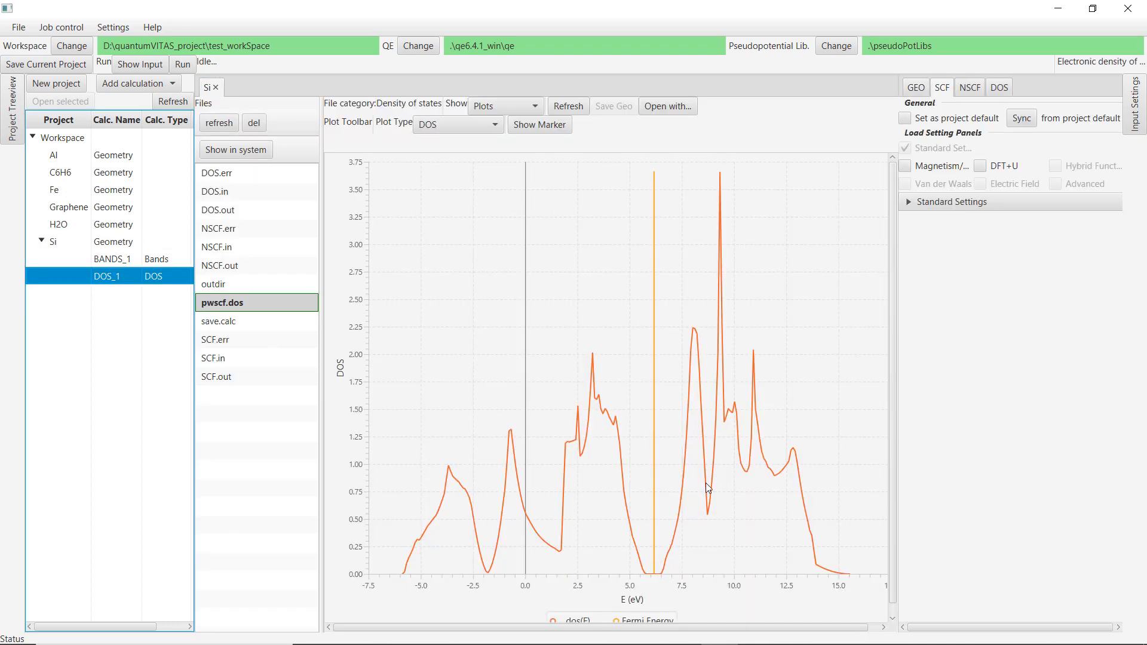
left_click_drag(885, 486, 891, 510)
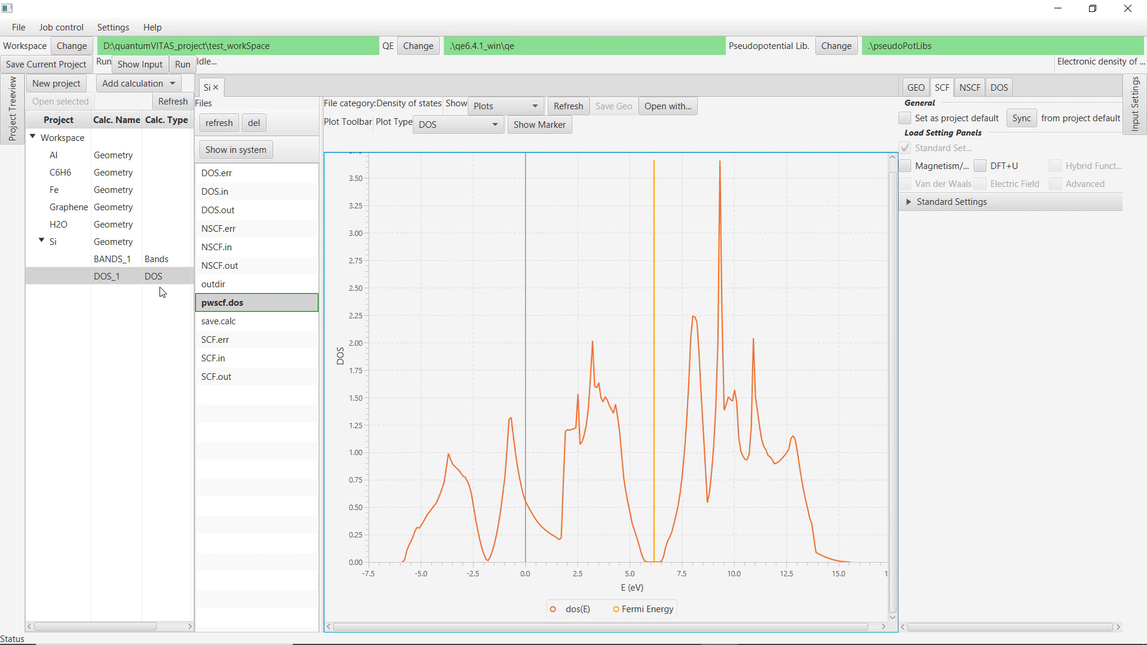
Step: Show the Si BANDS_1 band structure with its high-symmetry k-points
left_click(126, 260)
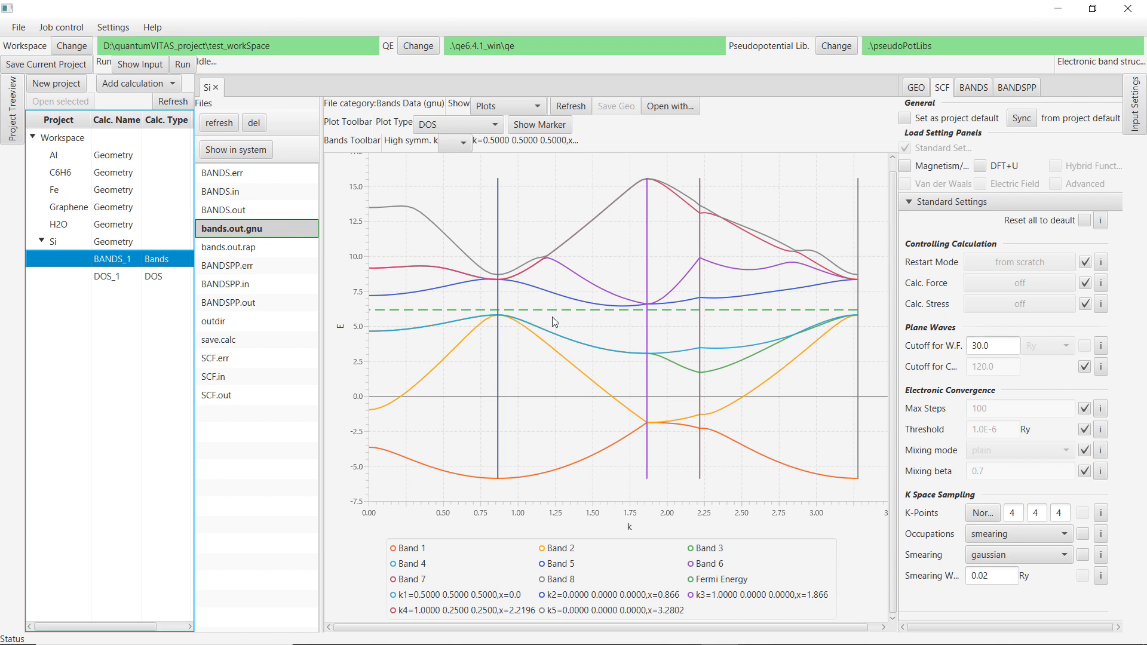
Step: Load the Al project to view its DOS results, then select the H2O project
left_click(110, 154)
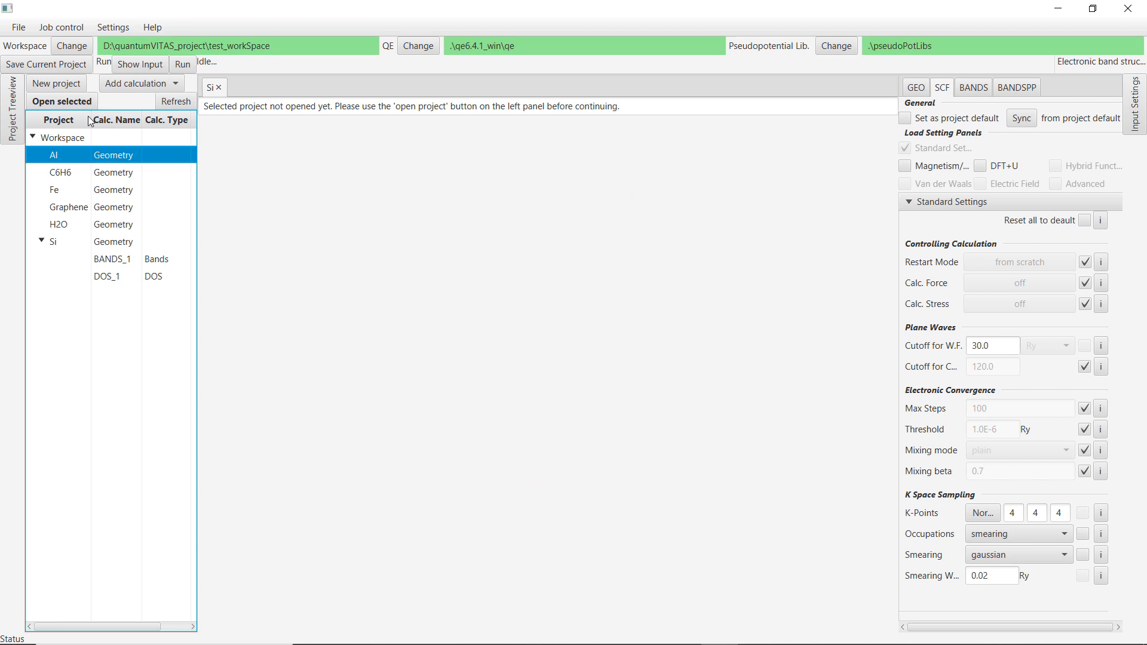
left_click(41, 102)
left_click(647, 287)
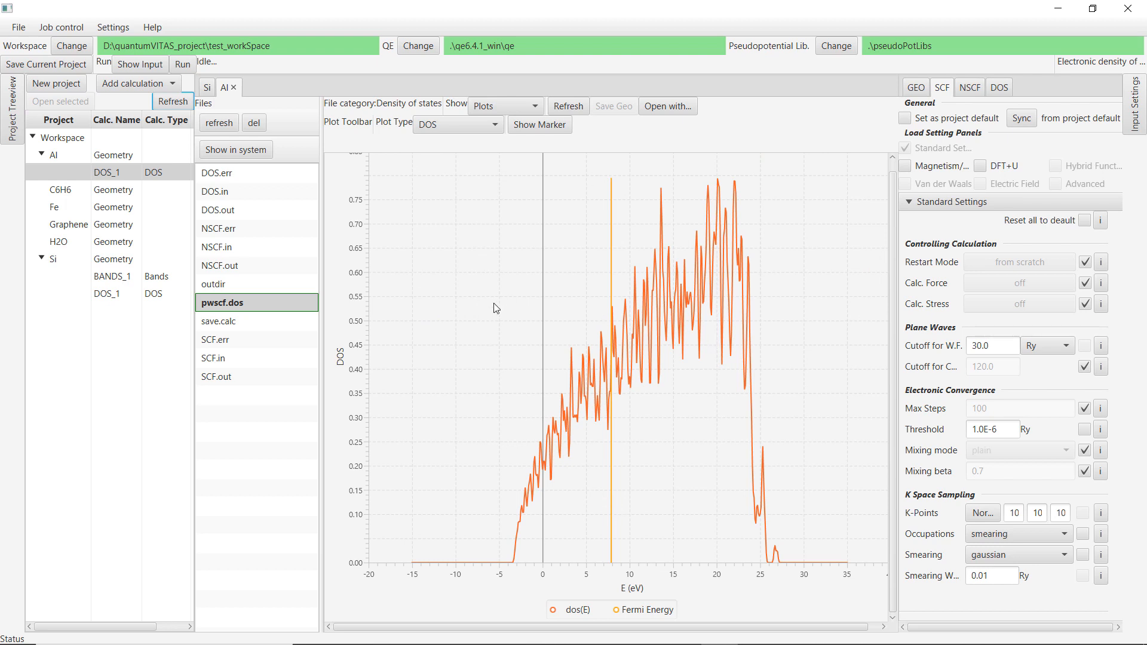
left_click(116, 242)
Step: Load H2O, plot its MD temperature instead of kinetic energy, and show the BOMD thermostat settings
left_click(59, 101)
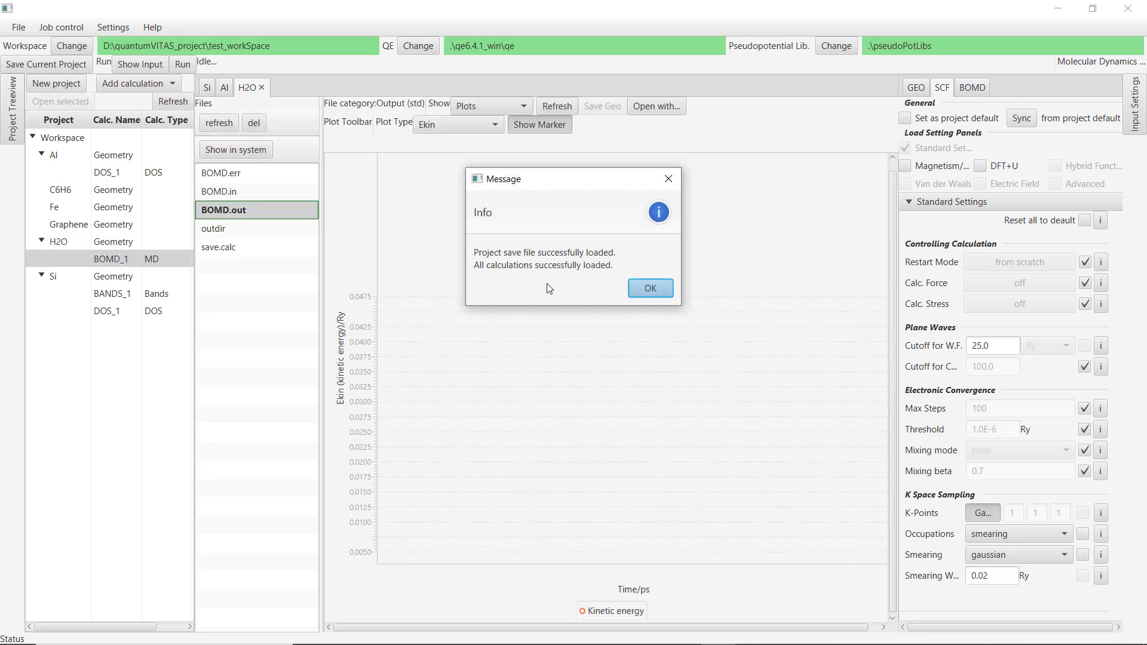
left_click(651, 288)
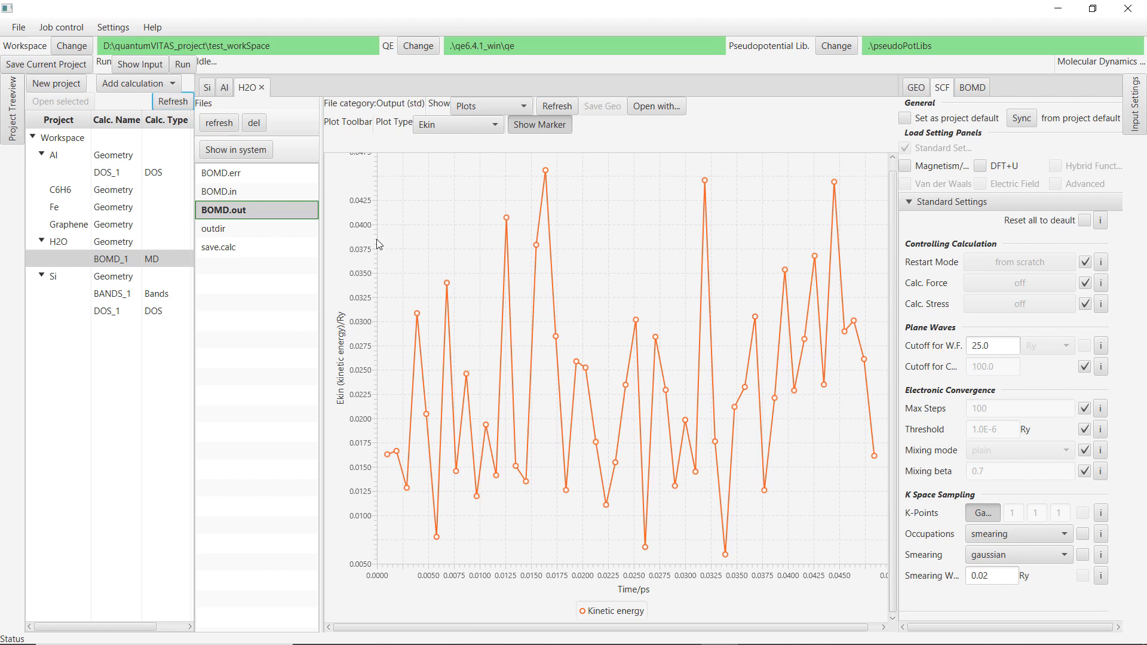
left_click(459, 125)
left_click(464, 159)
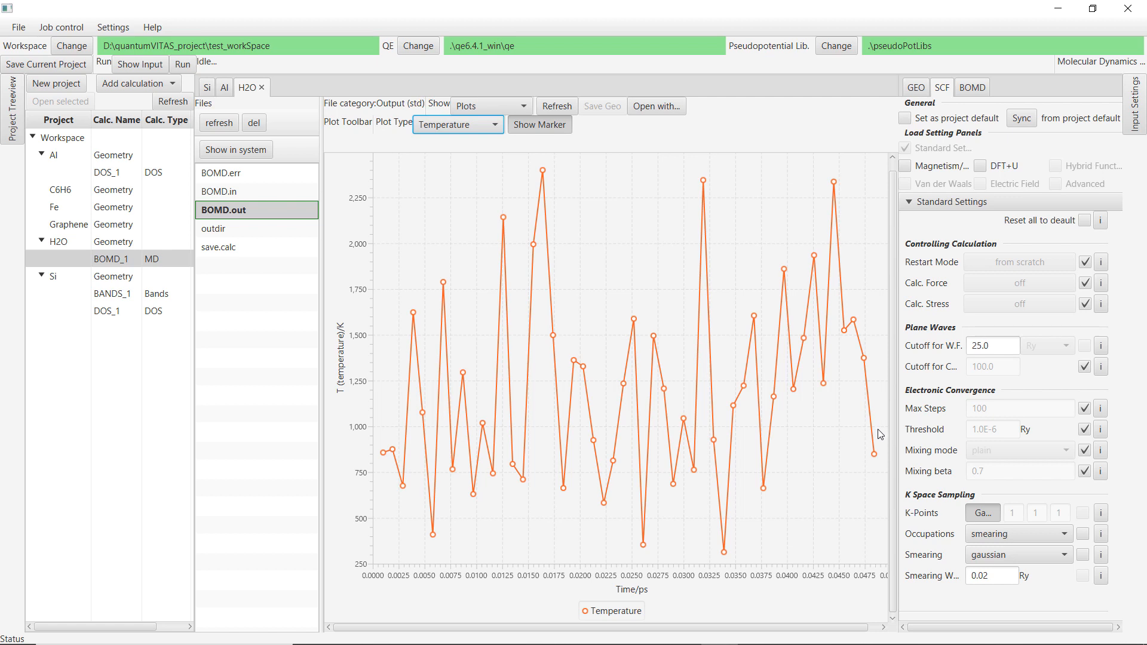
left_click(982, 91)
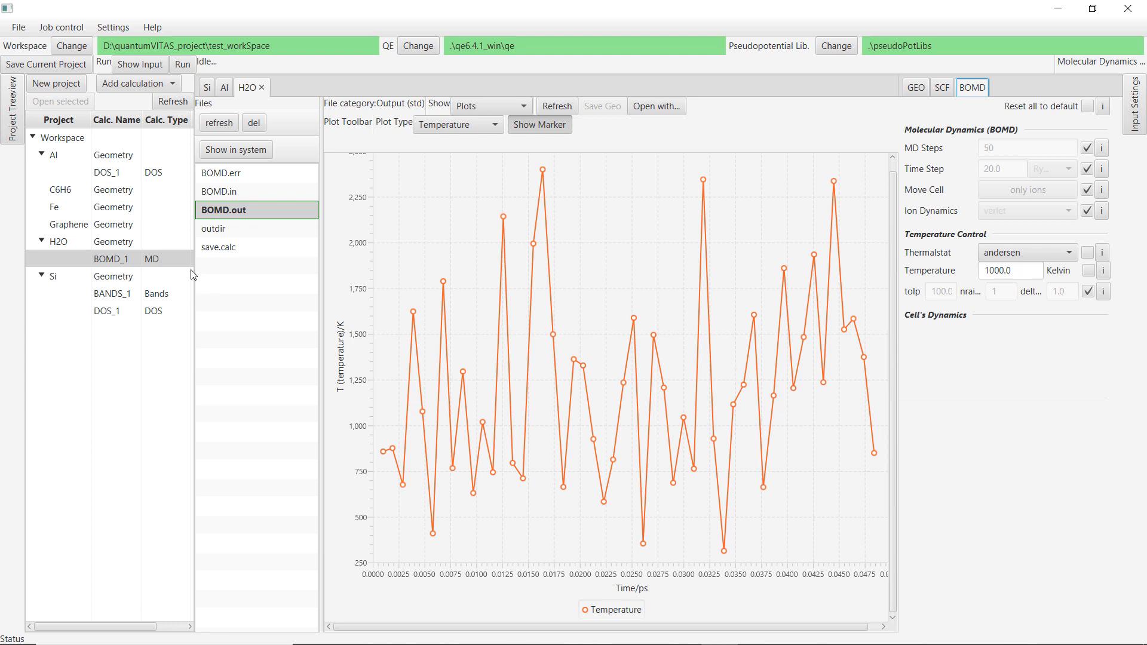
Step: Load the Graphene project and view its two-atom cell in 3D at an angle
left_click(117, 224)
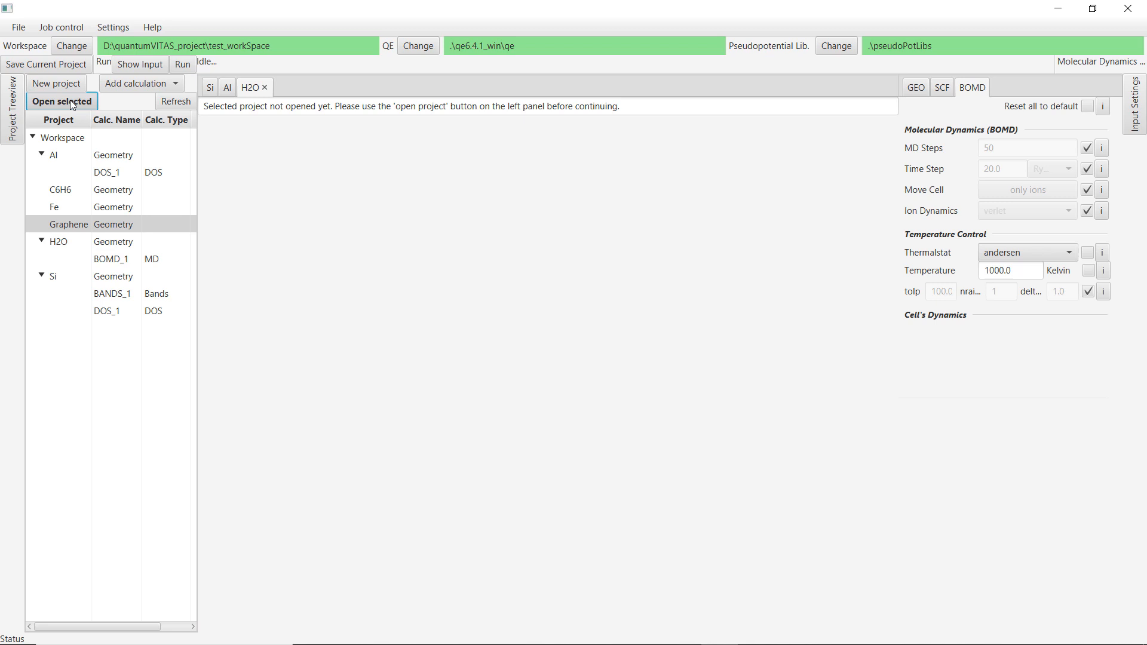
left_click(72, 103)
left_click(634, 294)
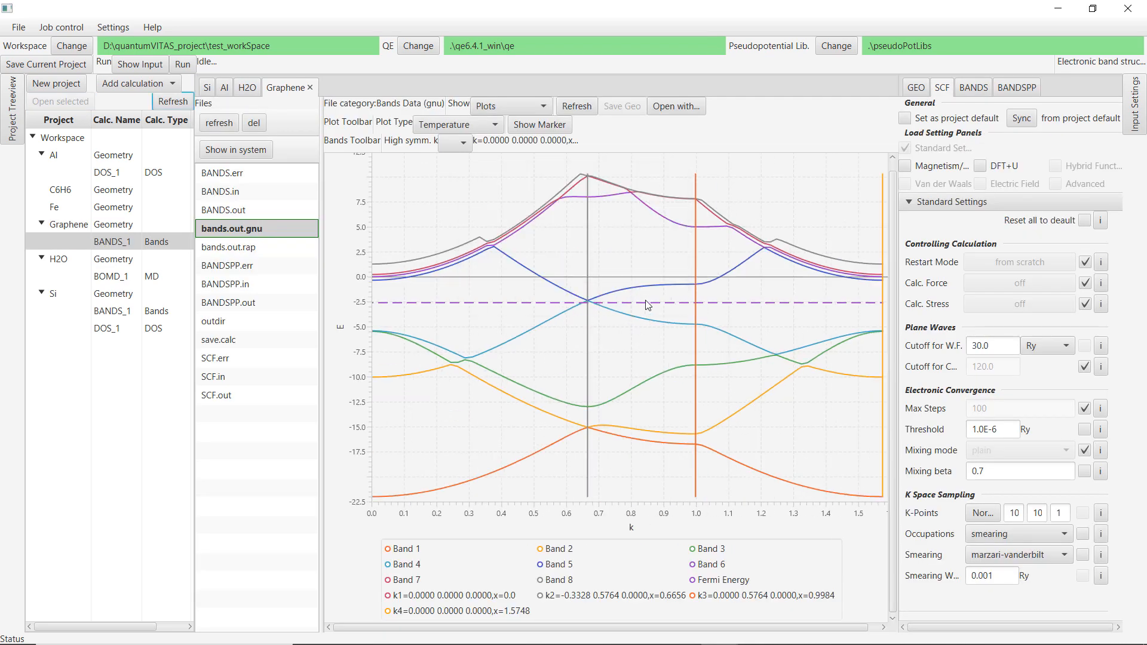
left_click(115, 224)
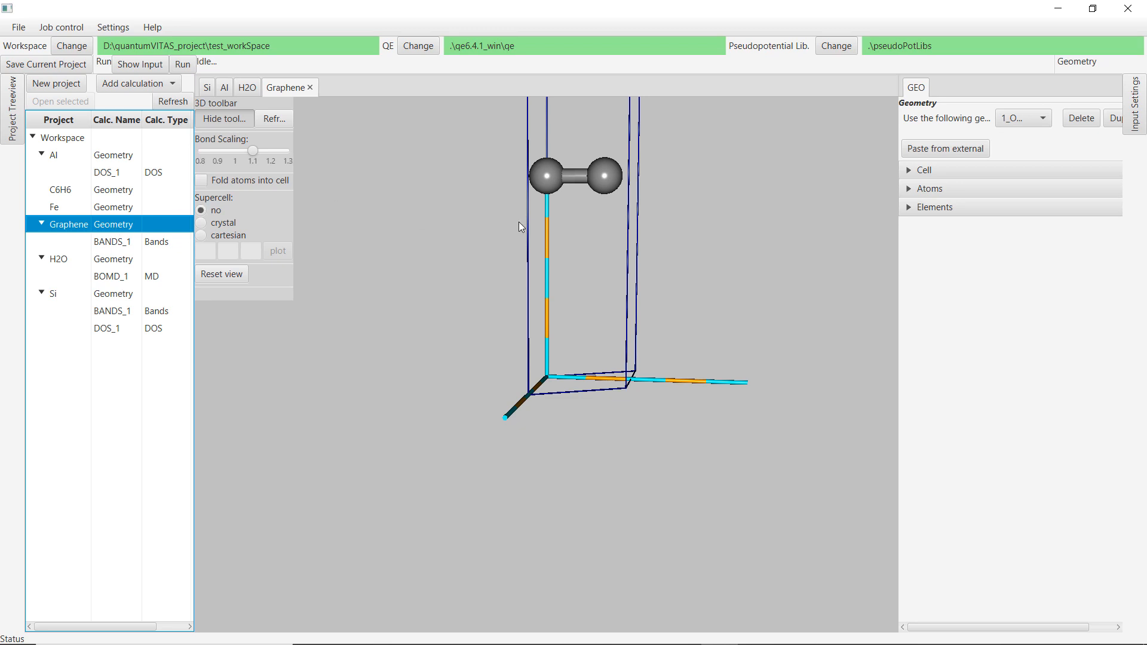
mouse_move(518, 222)
left_mouse_down()
mouse_move(567, 280)
mouse_move(566, 345)
left_mouse_up()
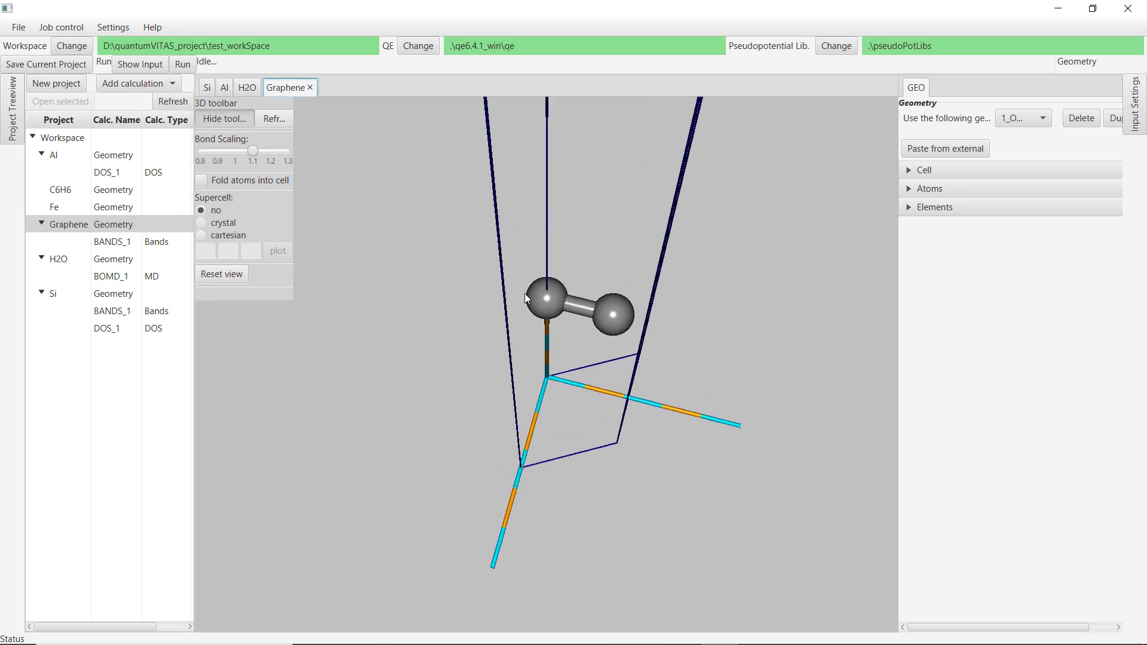
Step: Render graphene as a 6×6×1 crystal supercell sheet and rotate it side-on
left_click(208, 224)
left_click(211, 252)
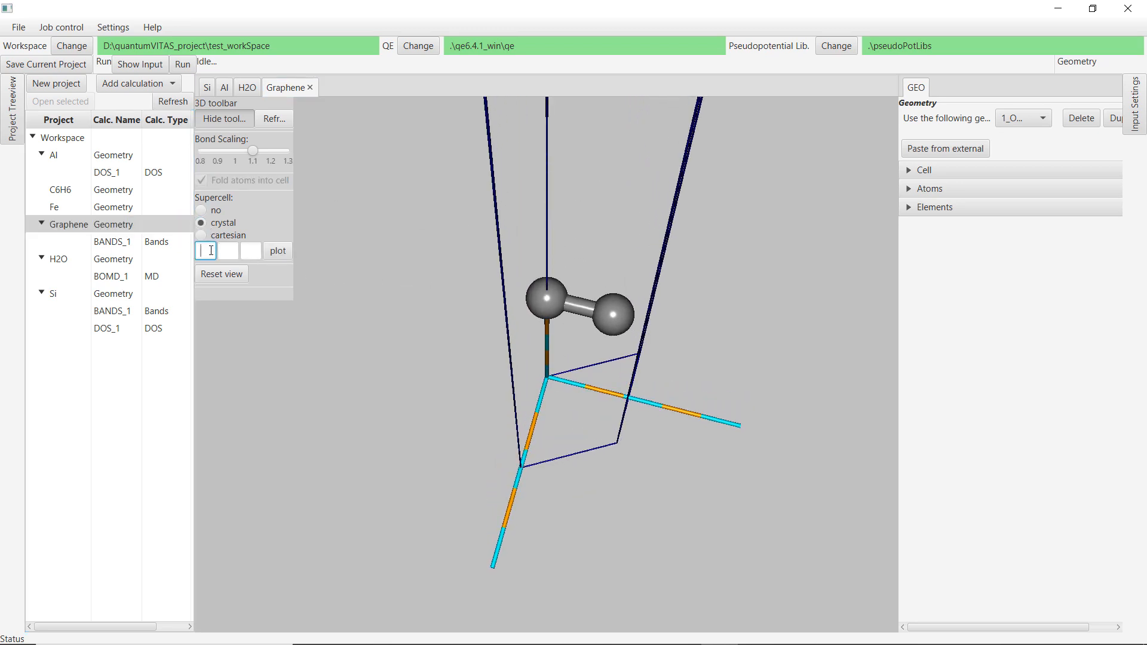
type("6")
key("Tab")
type("6")
key("Tab")
type("1")
left_click(278, 253)
left_click_drag(538, 243, 531, 299)
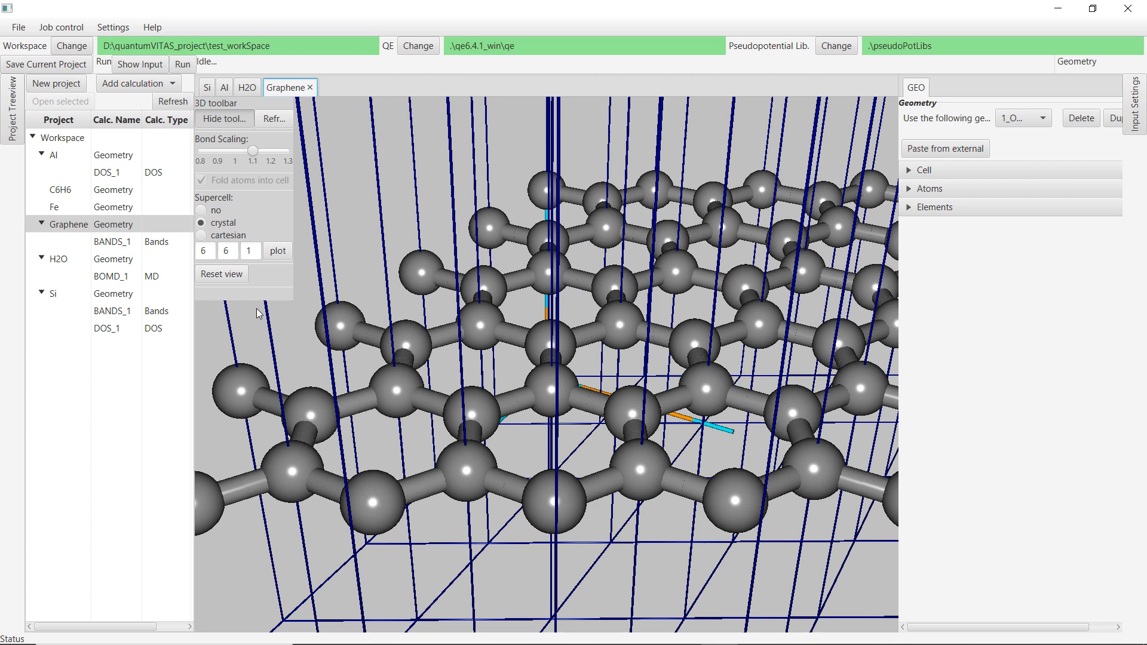
Step: Open the Fe project and dismiss the project-loaded message
left_click(105, 209)
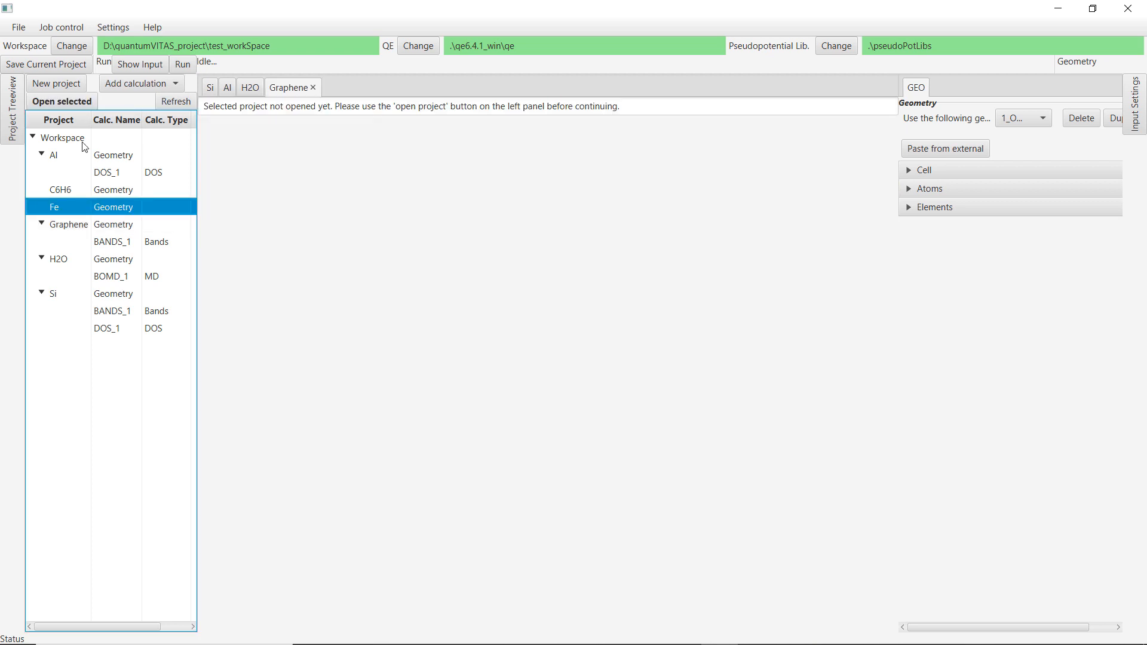
left_click(72, 104)
left_click(650, 289)
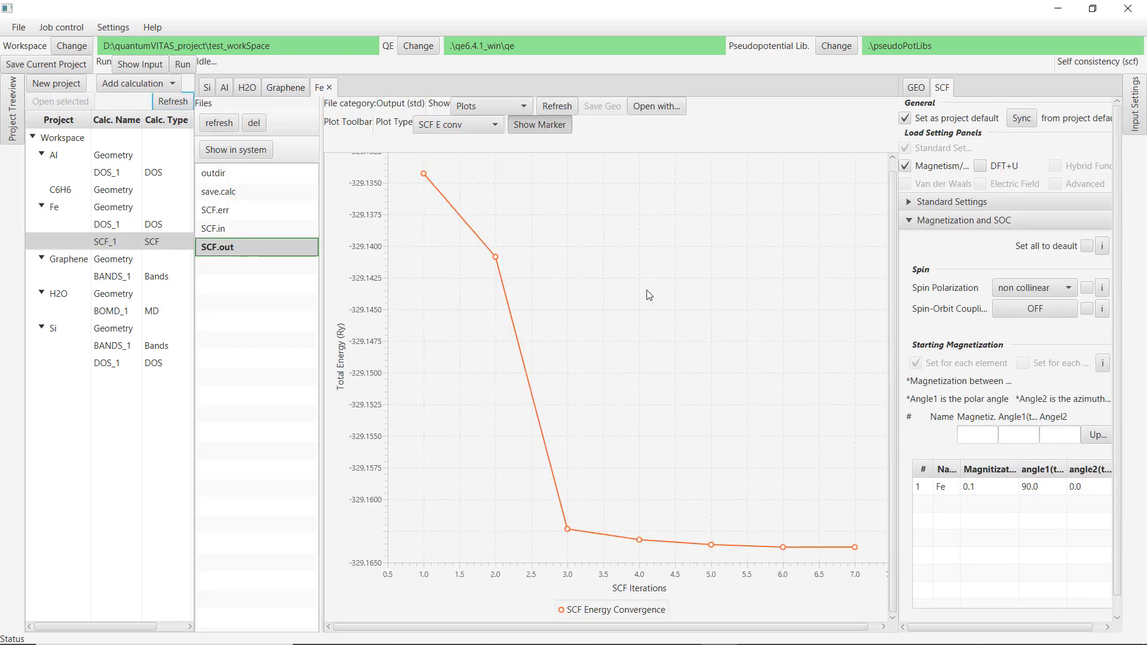
Step: View the Fe geometry as a 1 1 1 cartesian supercell and rotate the iron cube in 3D
left_click(129, 208)
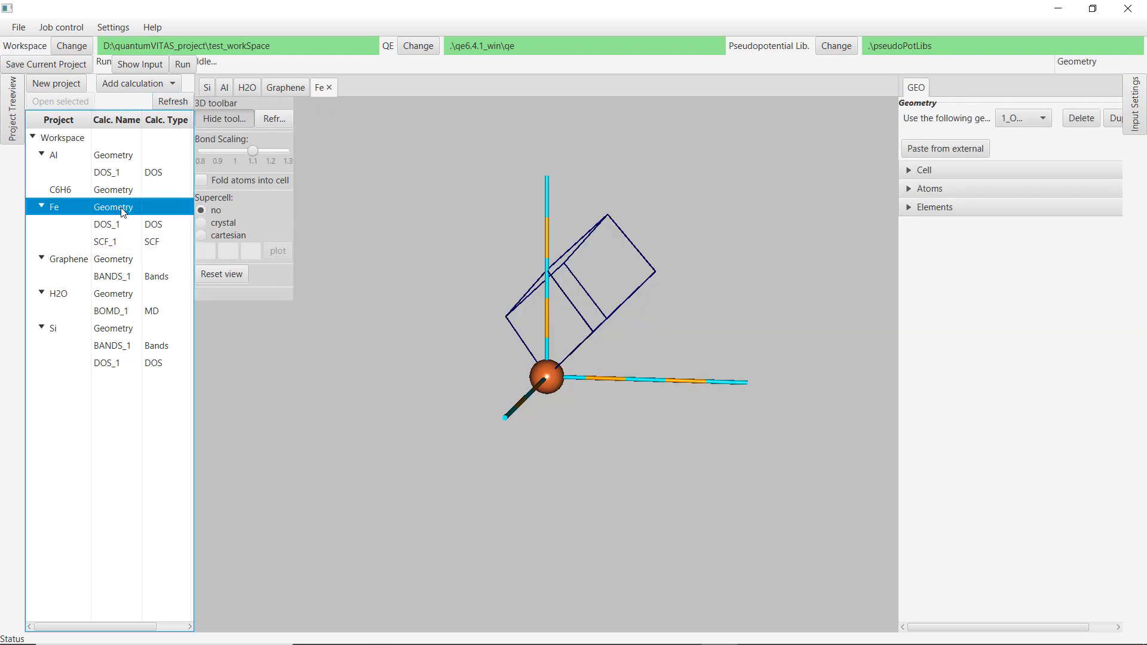
left_click(203, 237)
type("1")
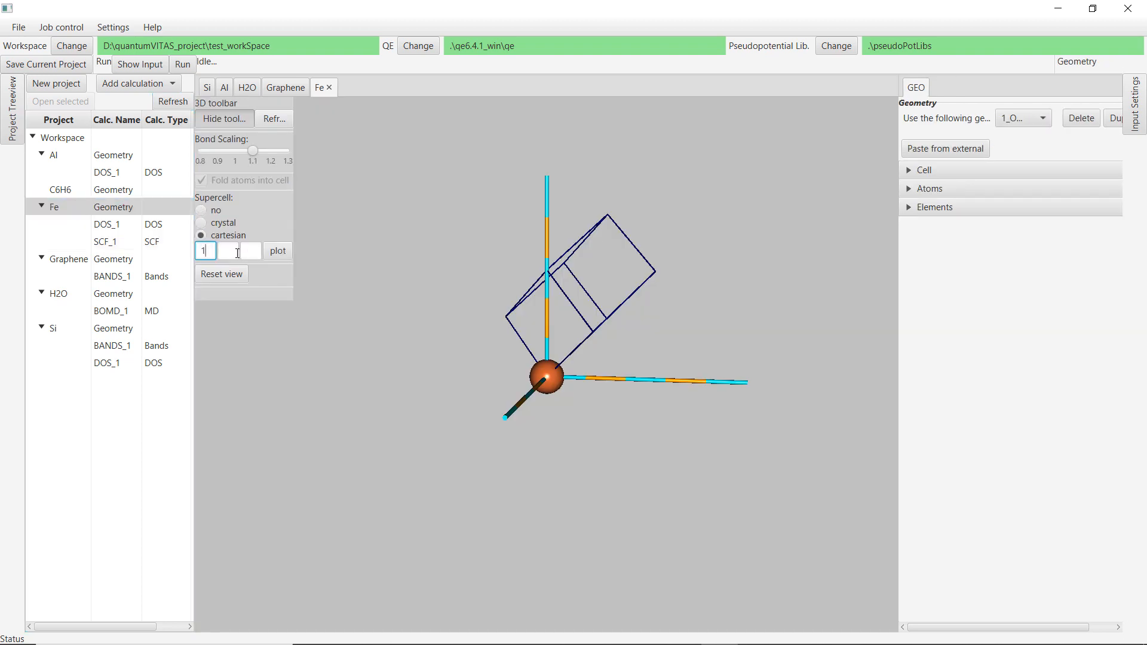
left_click(237, 252)
type("1")
key("Tab")
type("1")
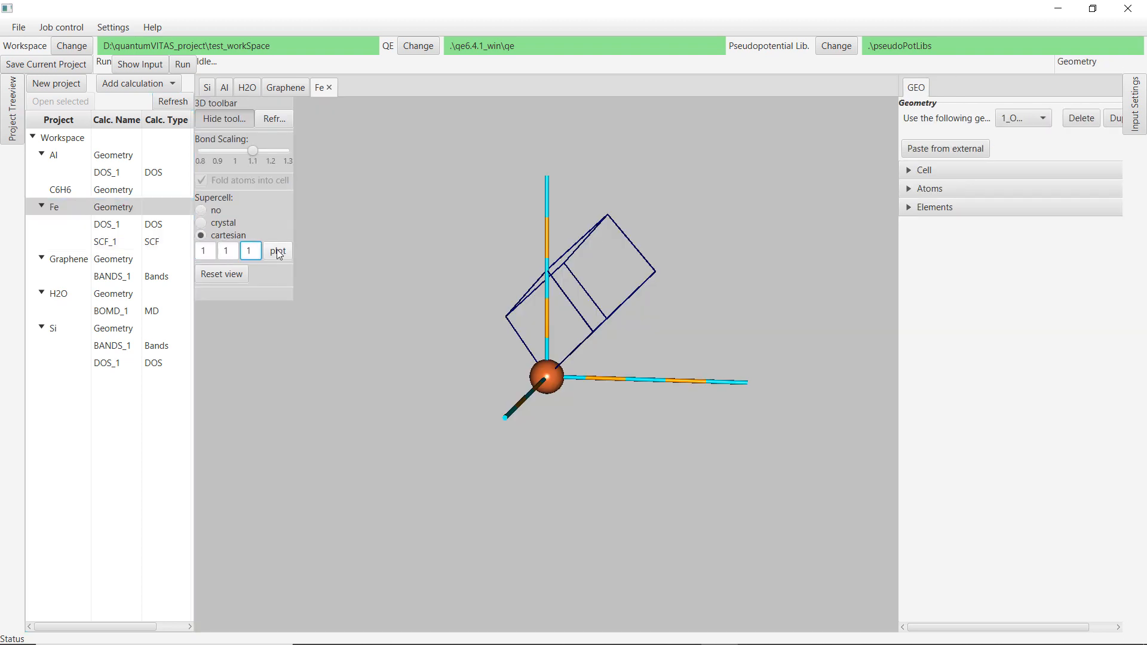
left_click(279, 254)
left_click_drag(616, 323, 576, 396)
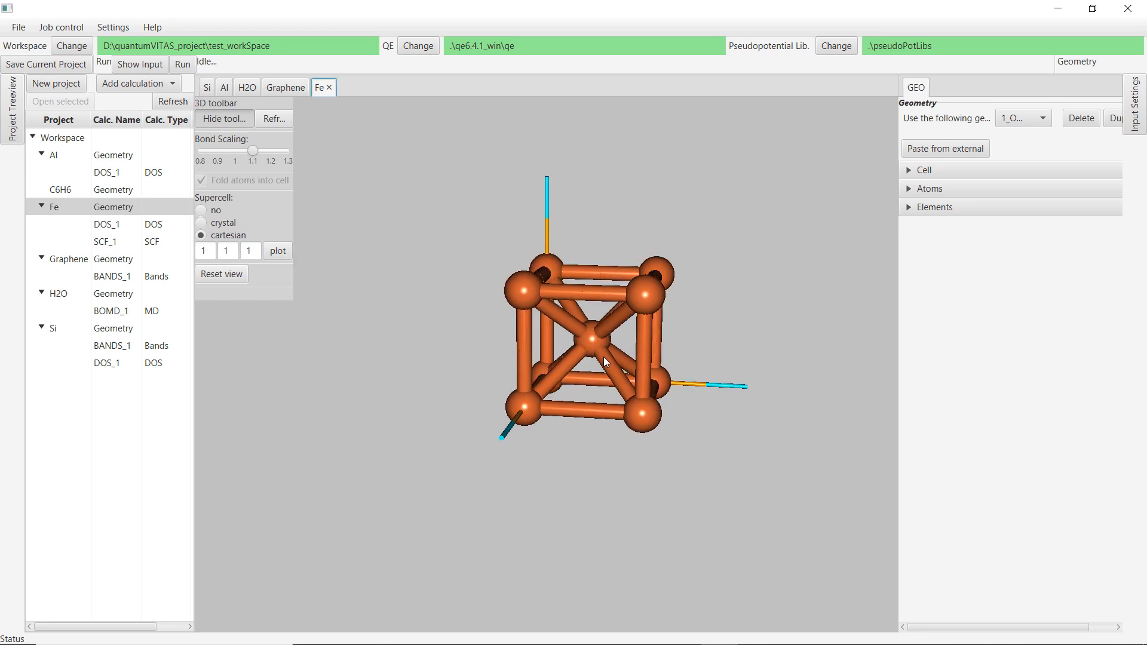
Step: Show the Fe SCF_1 total-energy convergence plot
left_click(107, 240)
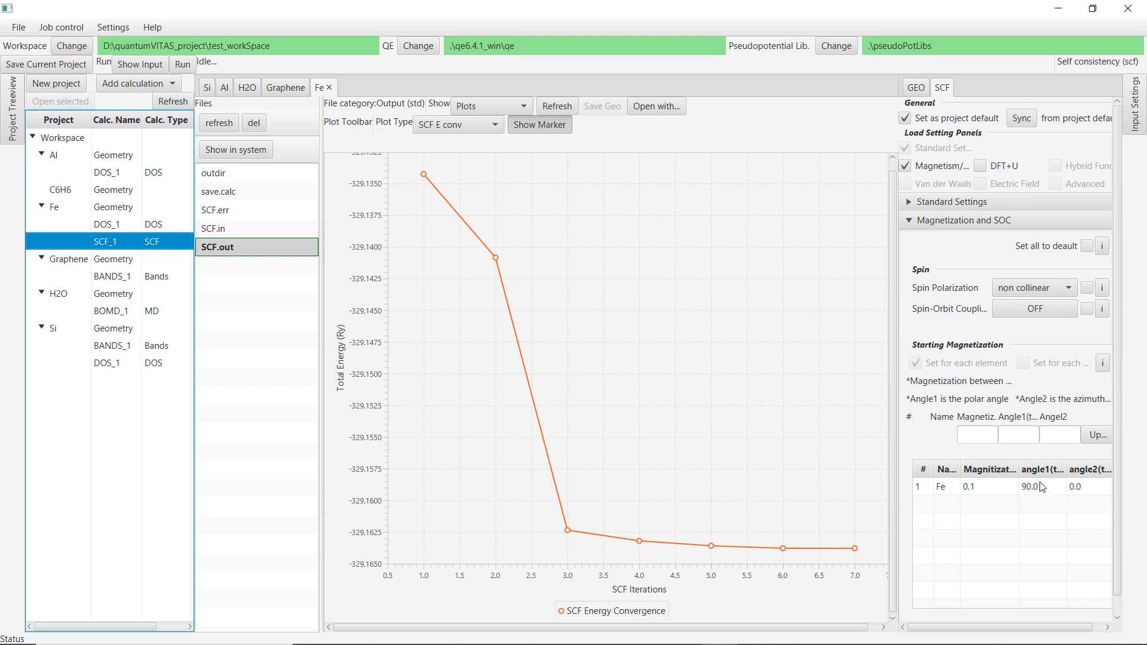
Step: Switch the plot type to 'SCF magnet' to show Fe magnetic moments per iteration
left_click(457, 125)
left_click(457, 158)
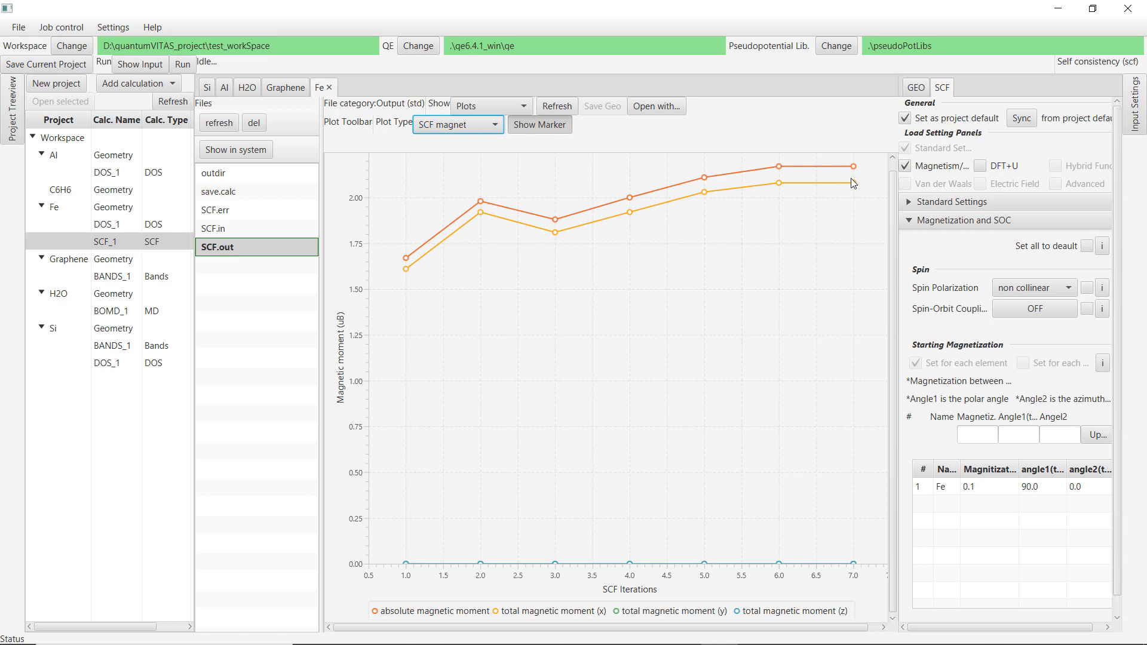
Step: Show the Fe DOS_1 spin-up and spin-down density of states, then pick the C6H6 project
left_click(119, 226)
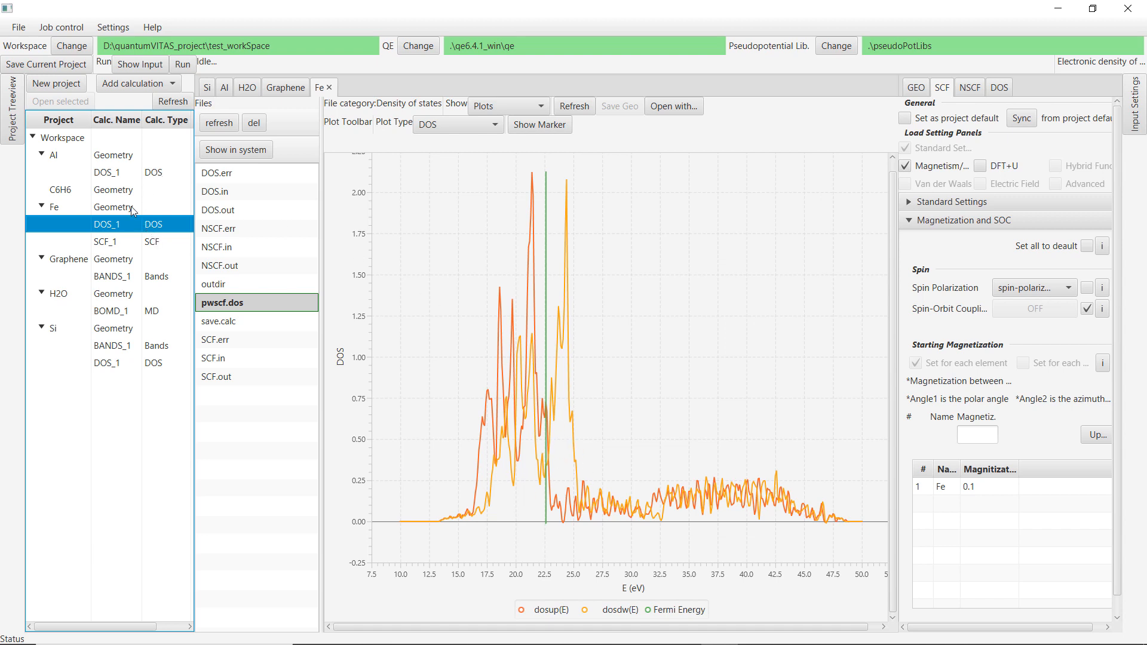
left_click(109, 190)
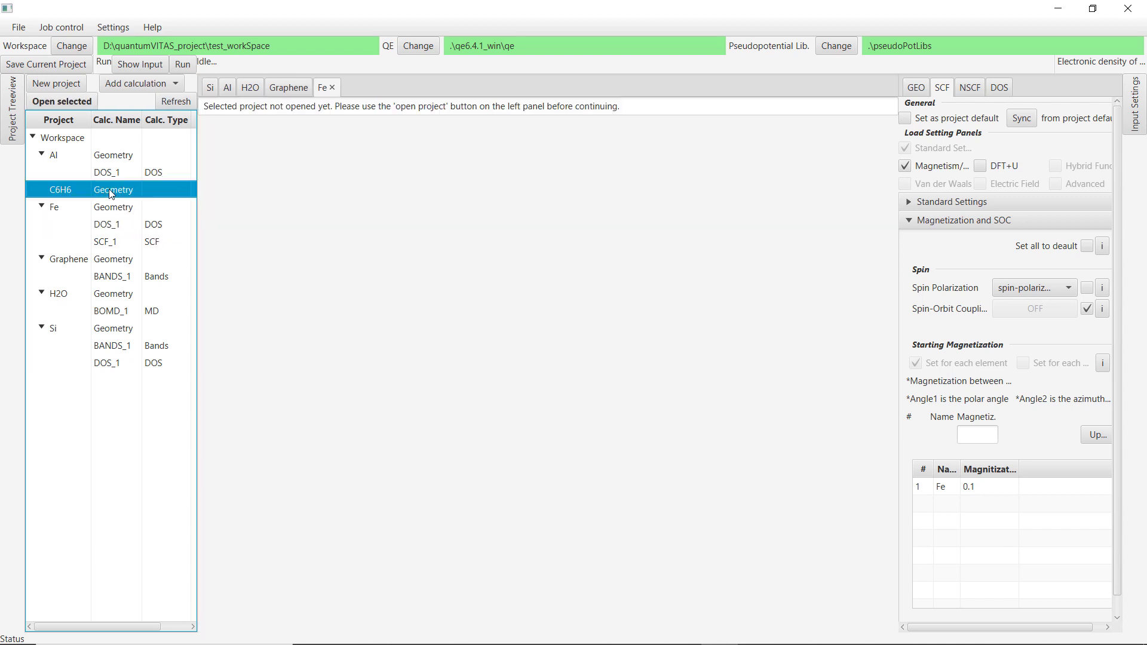
Step: Open the C6H6 project and view benzene in 3D with bond scaling 1.2 so C–H bonds appear
left_click(60, 104)
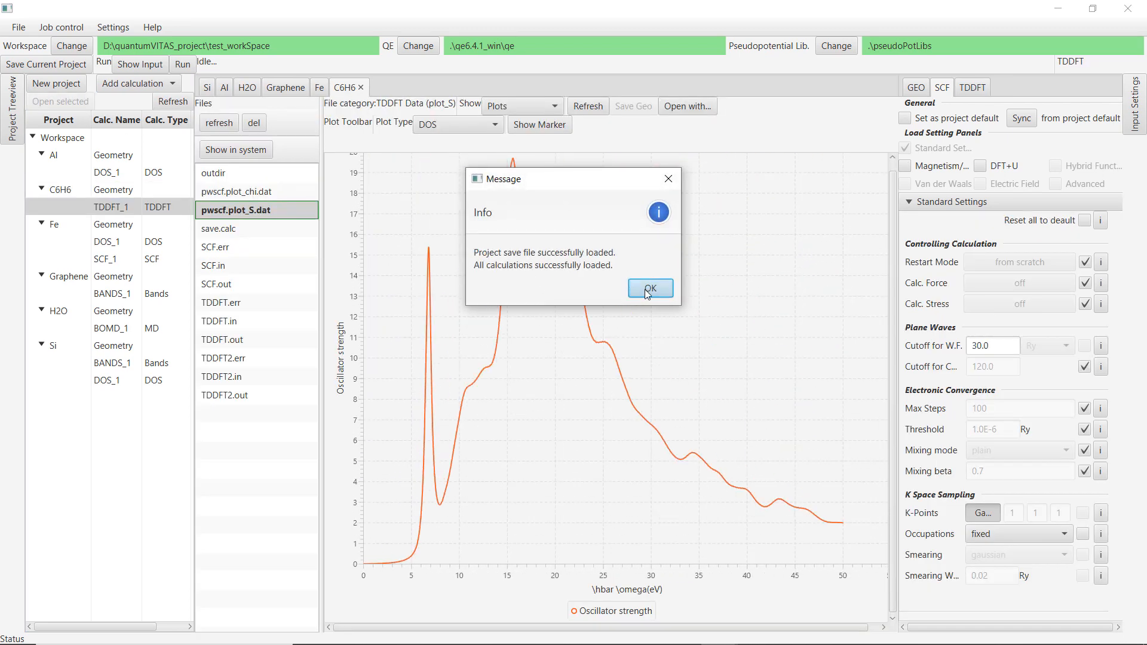
left_click(648, 290)
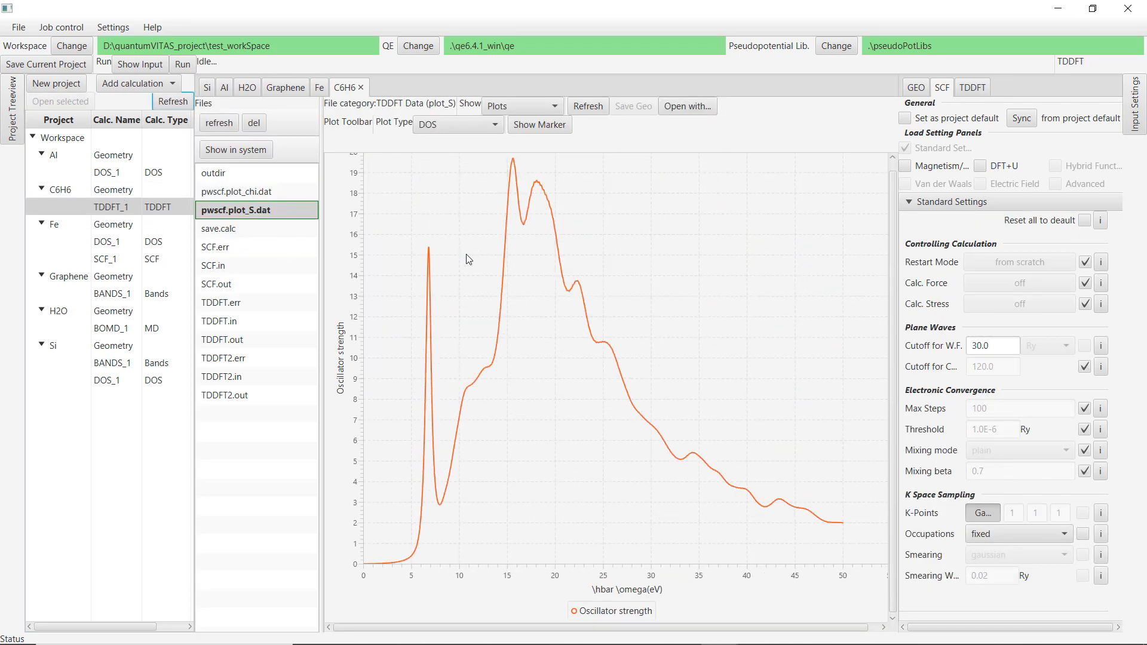
left_click(119, 192)
left_click_drag(694, 273, 392, 171)
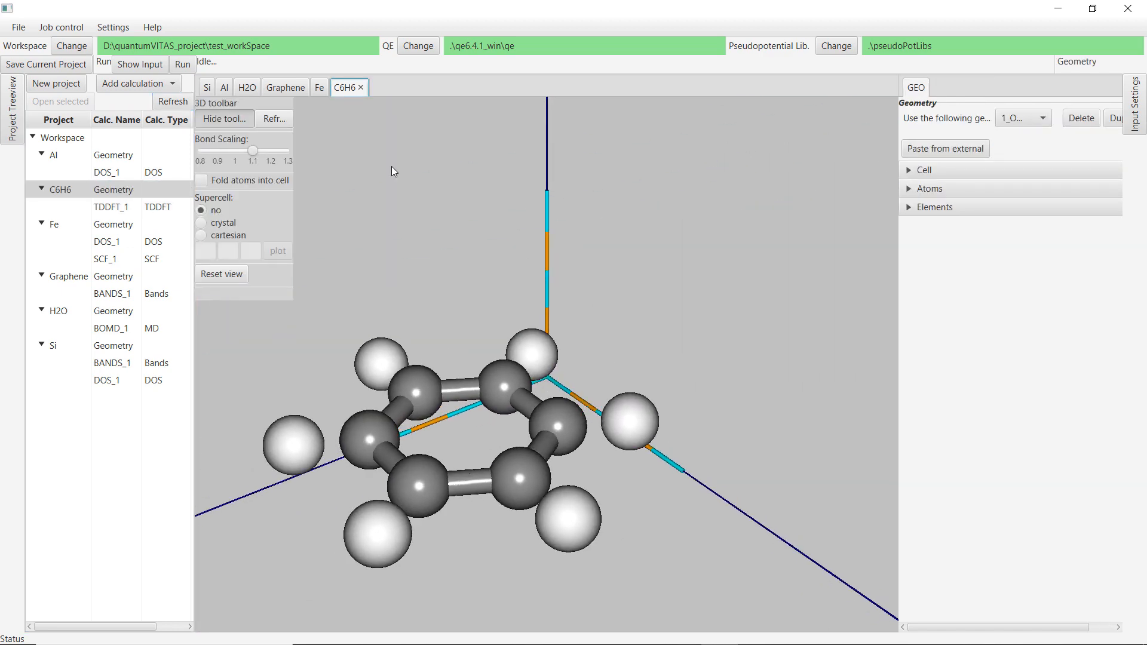
left_click_drag(255, 151, 266, 151)
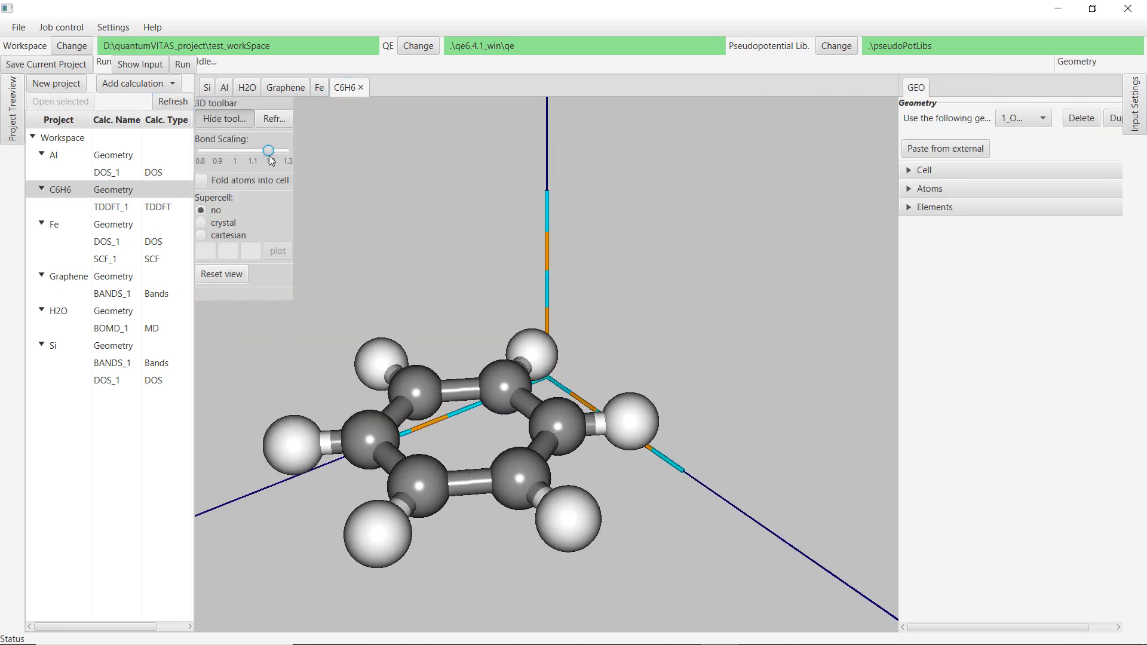
Step: Show the TDDFT_1 oscillator-strength spectrum for benzene
left_click(112, 208)
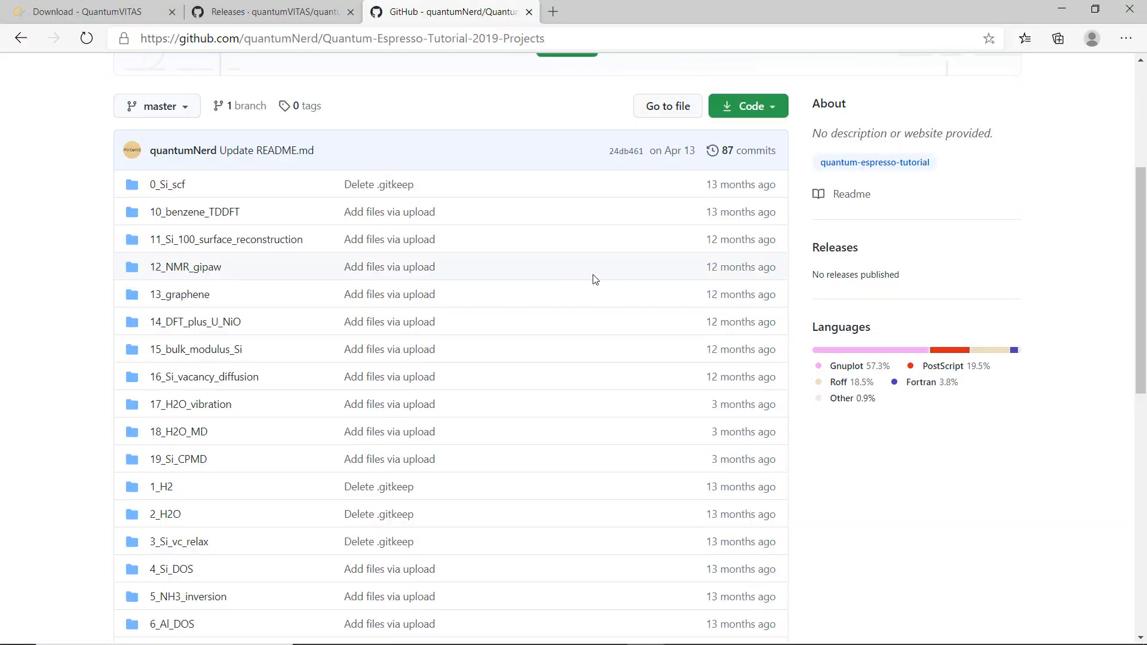
scroll(600, 287, "down", 2)
scroll(604, 293, "up", 3)
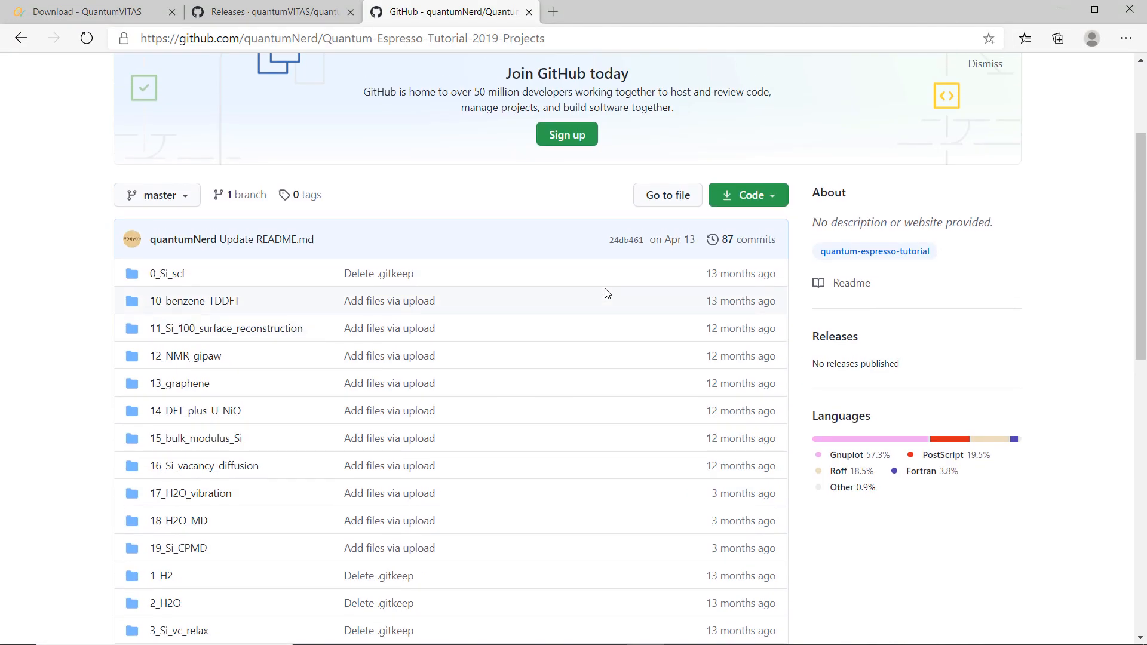
scroll(520, 346, "down", 4)
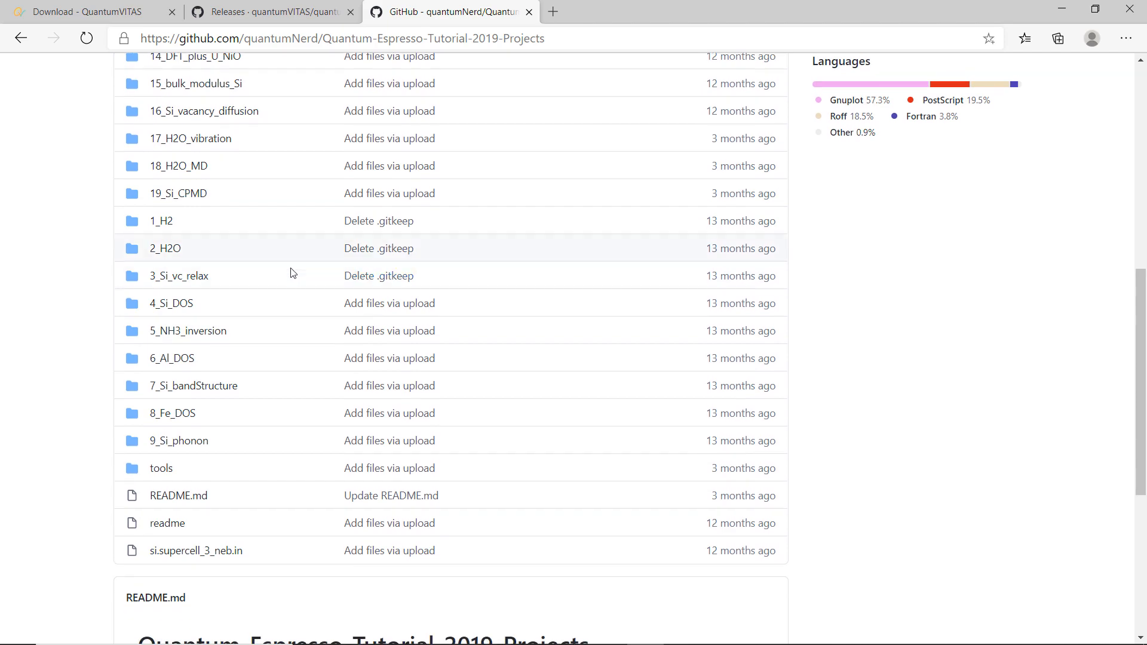
scroll(241, 273, "up", 2)
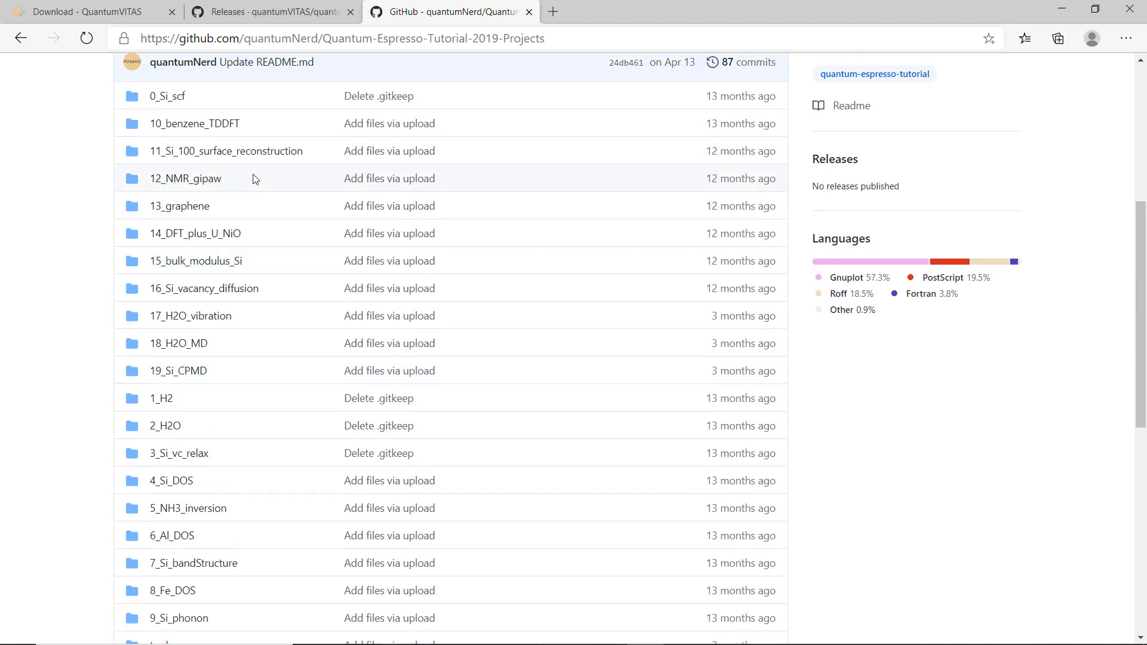
Step: Open si100.2_slab_relax.in from the 11_Si_100_surface_reconstruction folder on GitHub
left_click(227, 153)
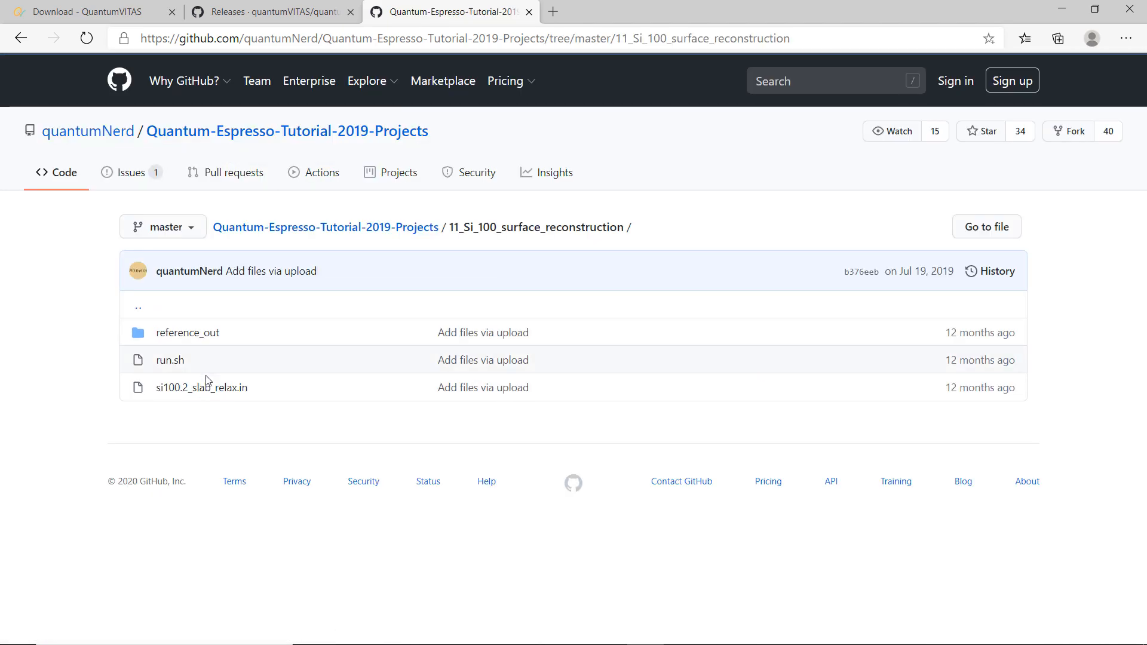
left_click(209, 386)
scroll(285, 501, "down", 5)
mouse_move(159, 84)
left_mouse_down()
mouse_move(402, 367)
mouse_move(410, 523)
left_mouse_up()
scroll(402, 366, "down", 4)
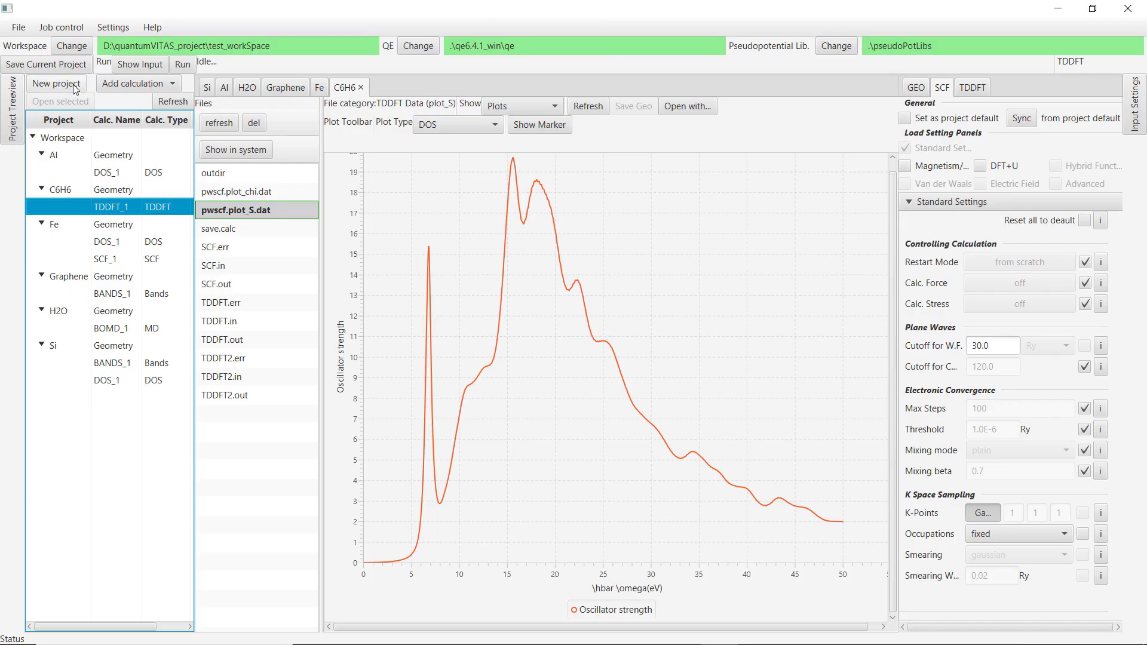
Step: Create a new project named Si100
left_click(81, 89)
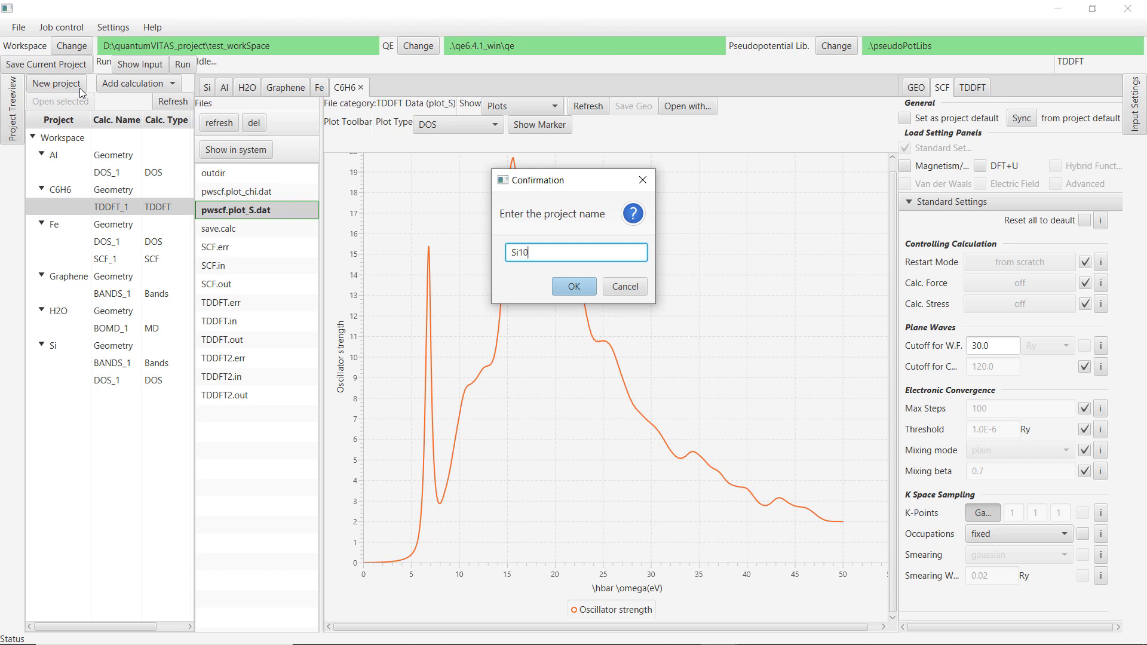
key("Return")
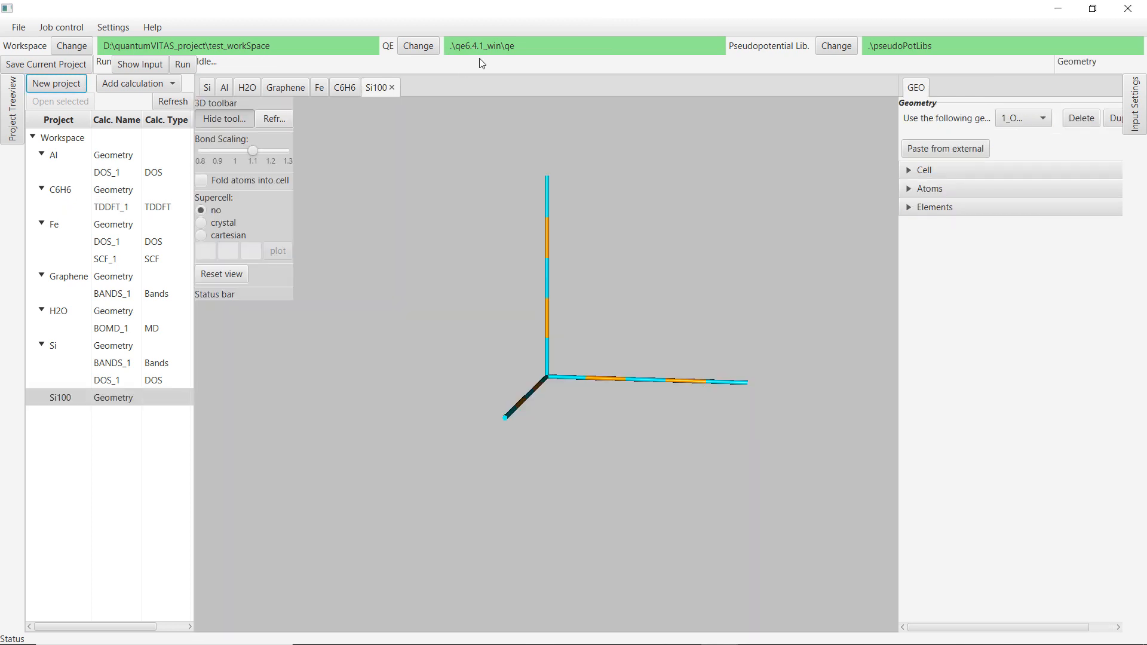
Step: Paste the copied silicon slab geometry from external input and view the rotated slab
left_click(945, 153)
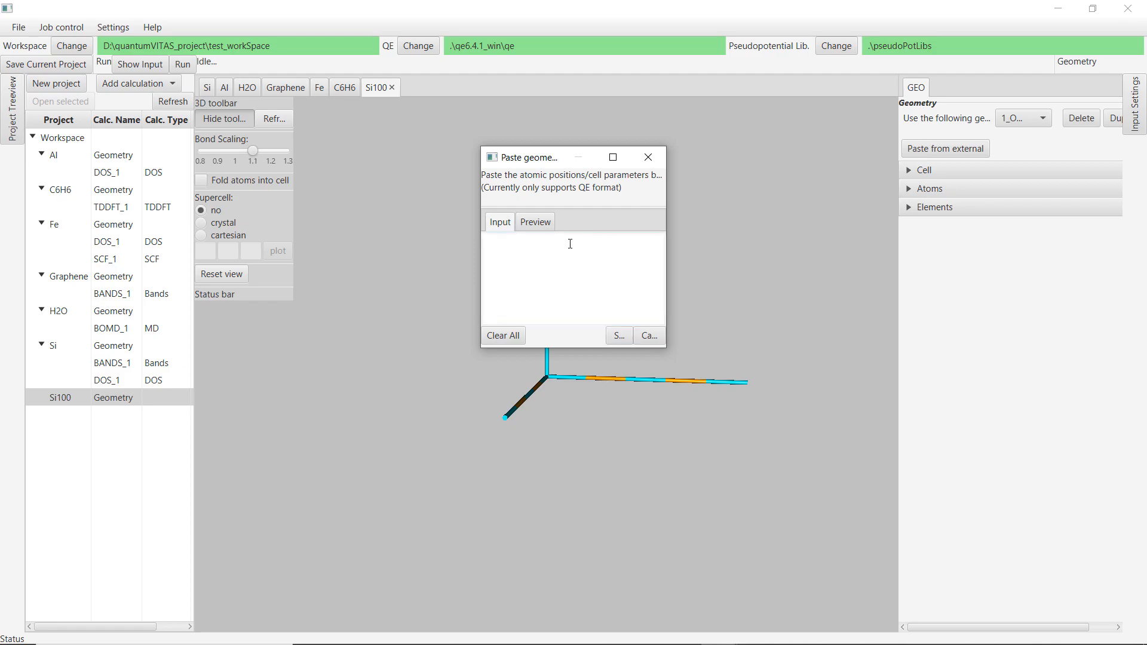
key("ctrl+v")
left_click(618, 336)
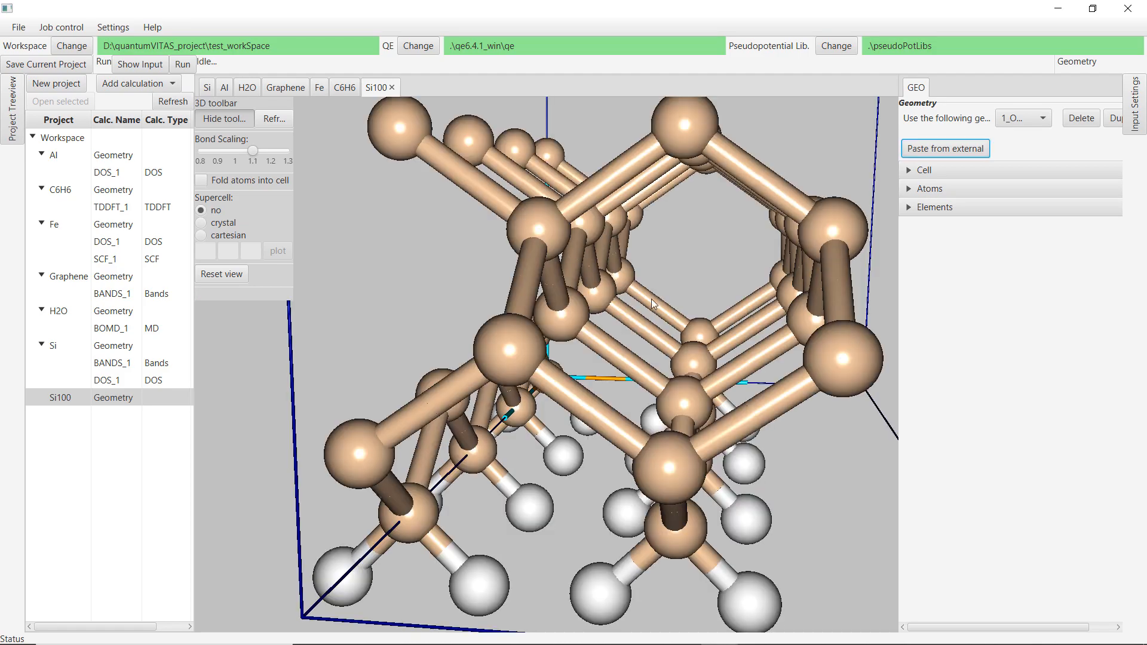
scroll(638, 311, "up", 2)
left_click_drag(637, 312, 648, 331)
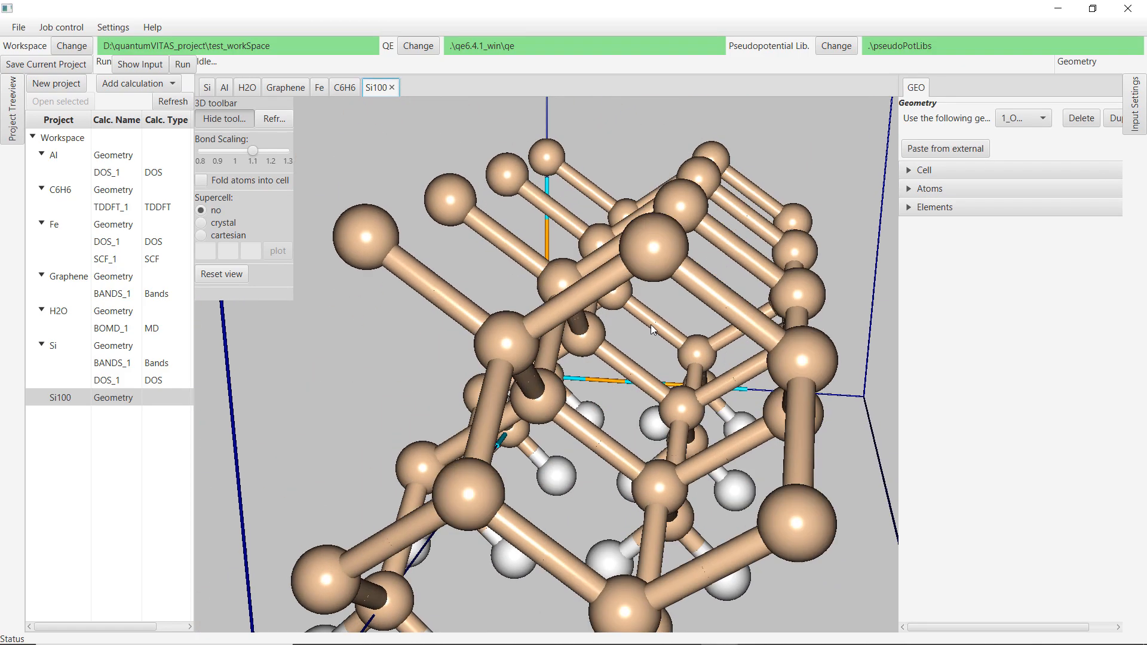